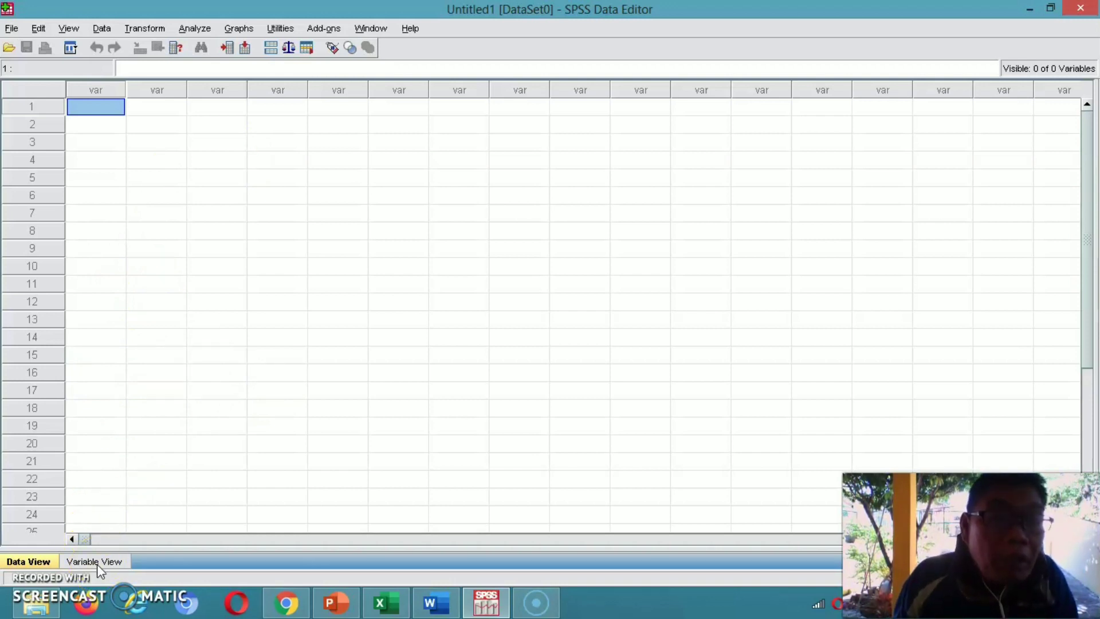
Define two new variables named x1 and x2 in the dataset.
click(97, 564)
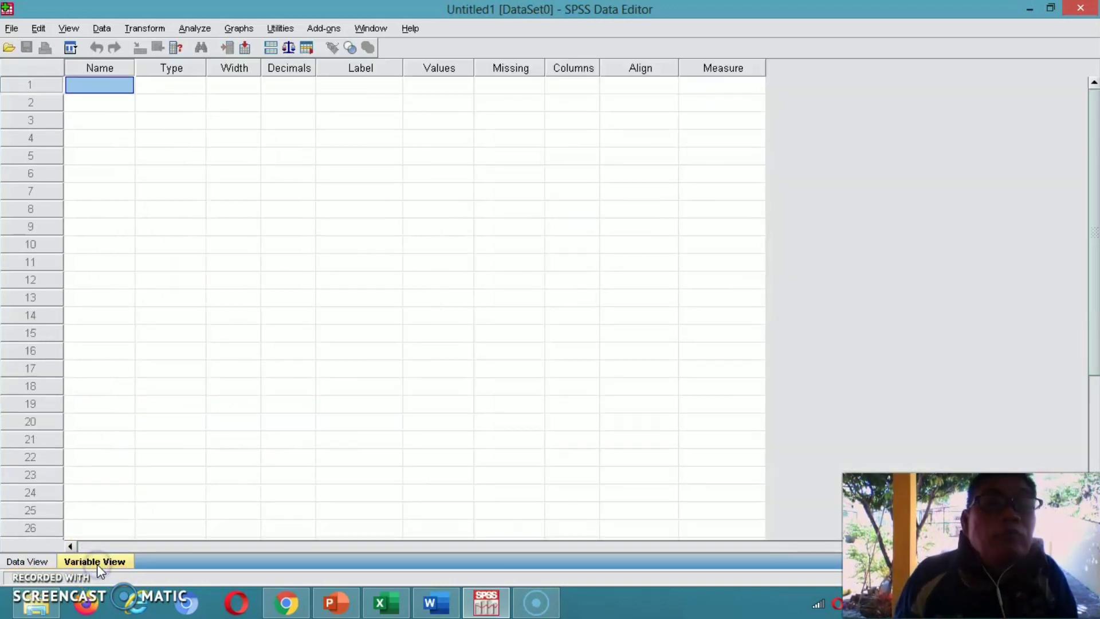
click(110, 90)
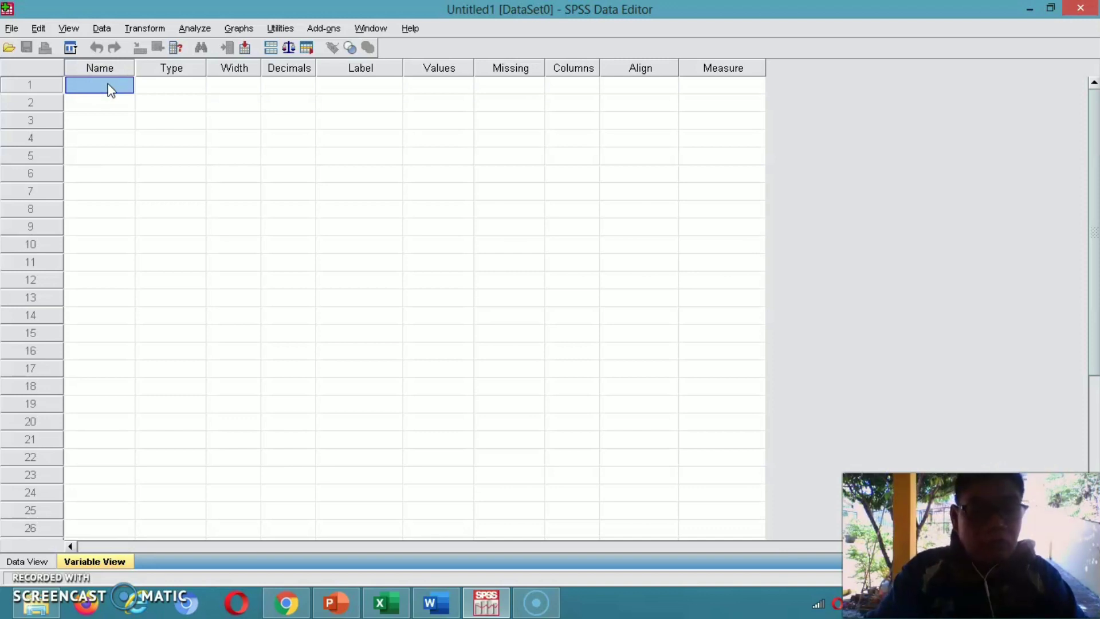
text(x1)
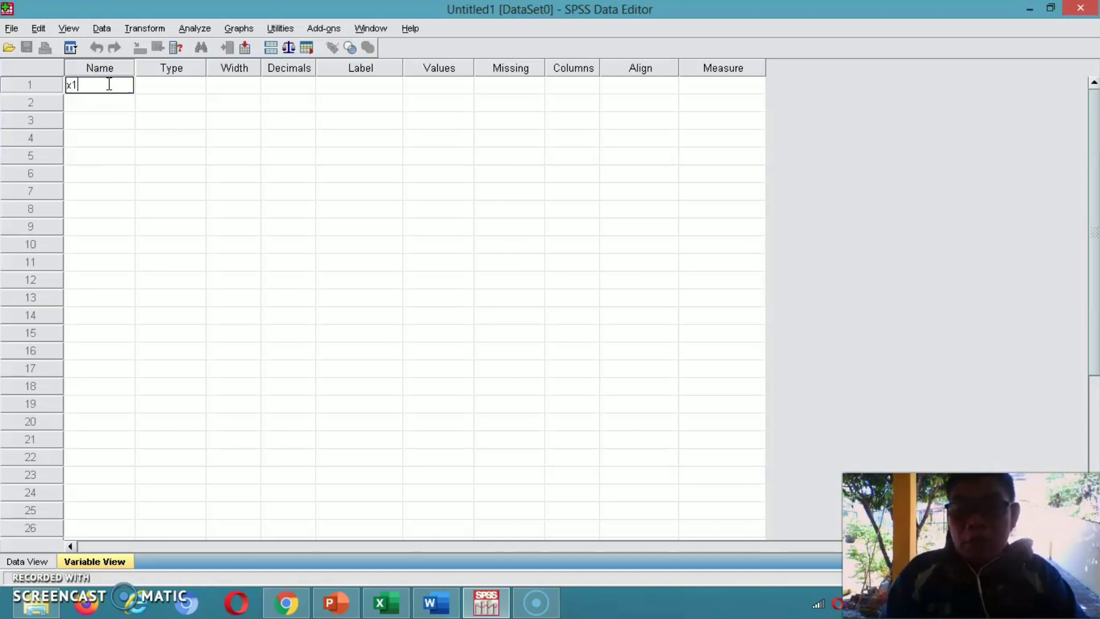
key(Return)
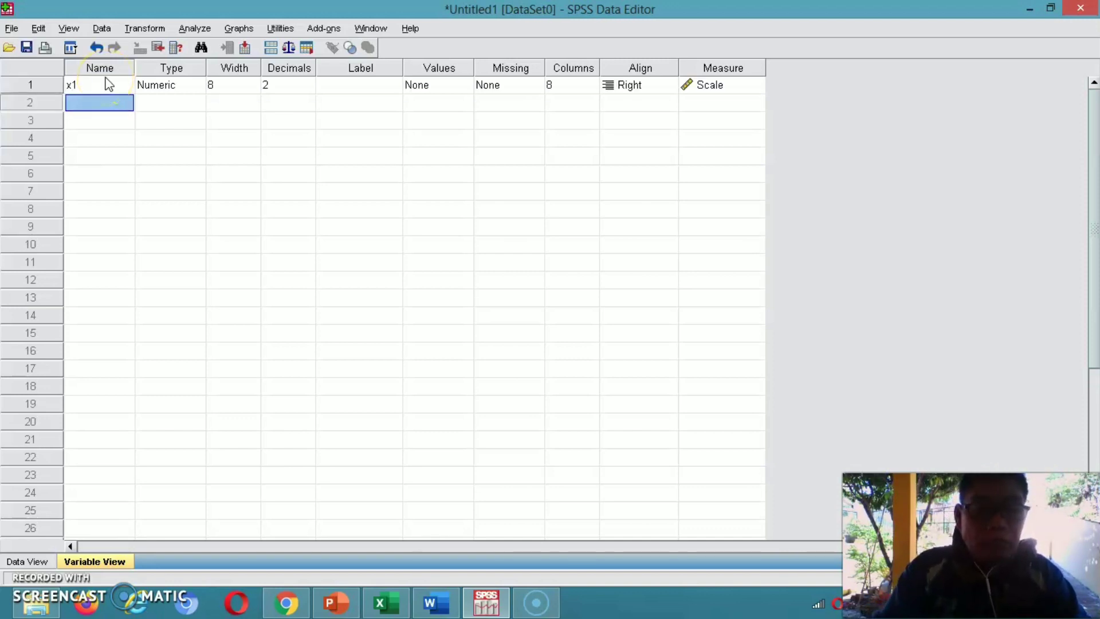
text(x2)
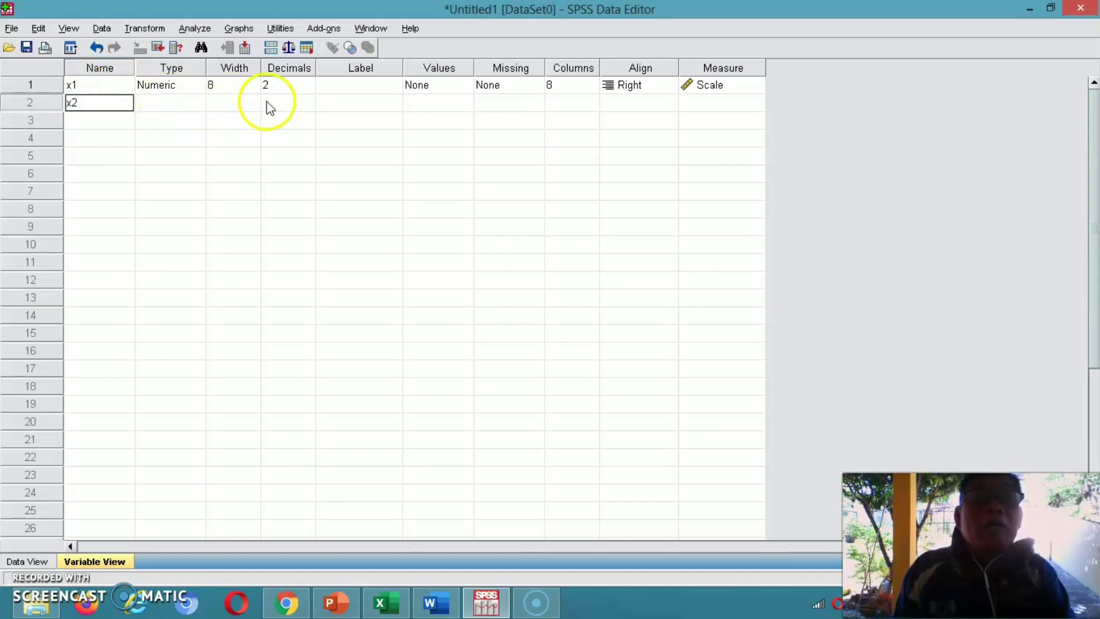
Set the number of decimals to 0 for both x1 and x2.
click(289, 121)
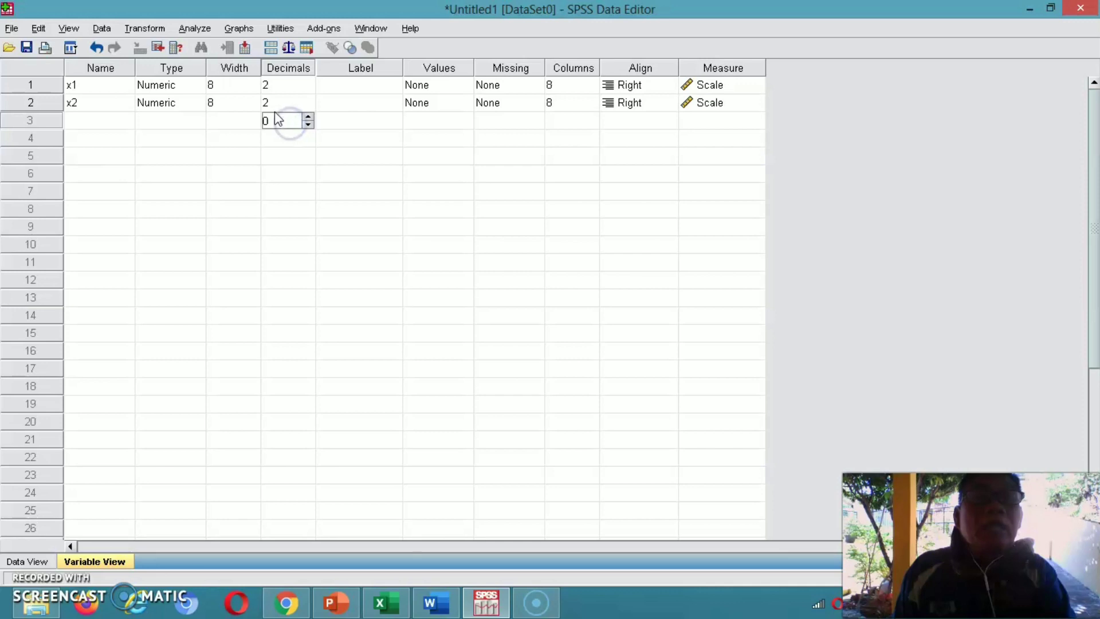
click(311, 90)
click(311, 90)
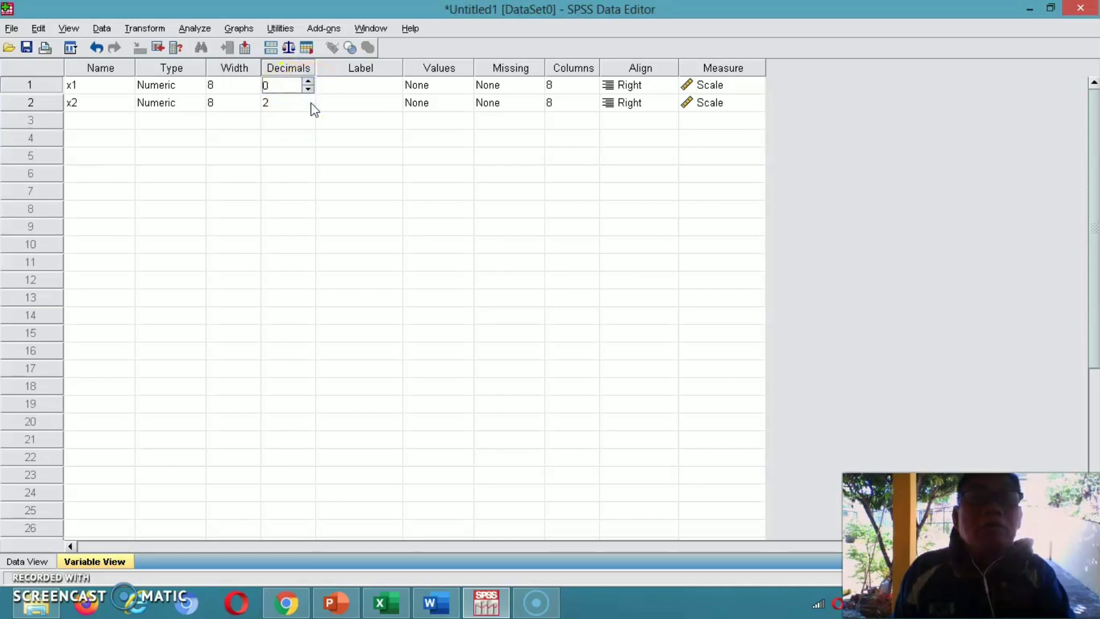
click(311, 105)
click(310, 100)
click(310, 100)
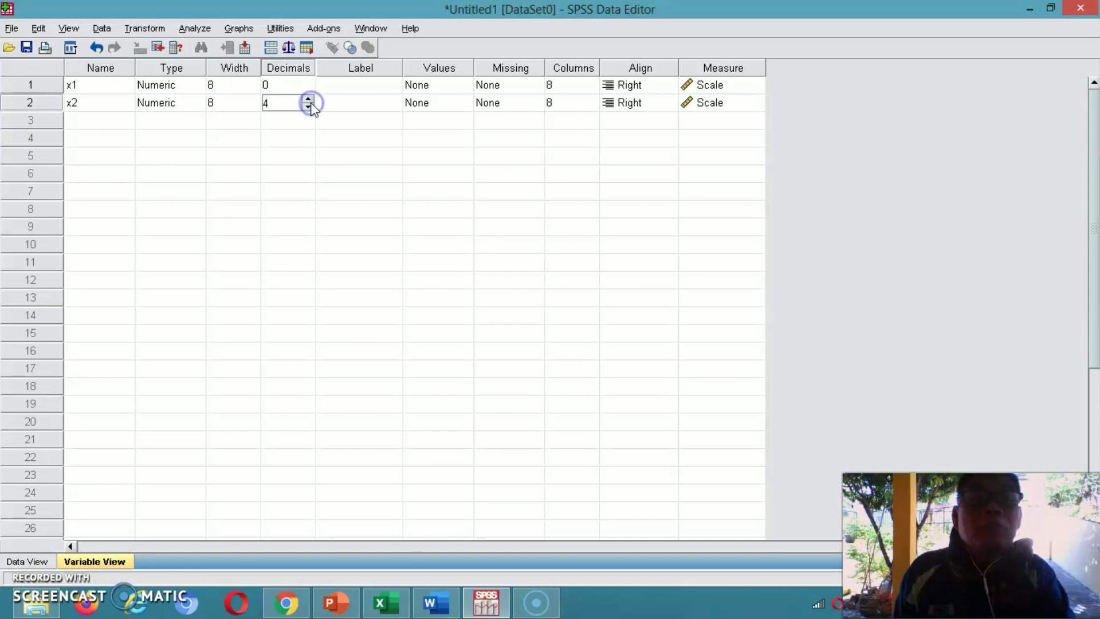
click(310, 107)
click(309, 106)
click(310, 106)
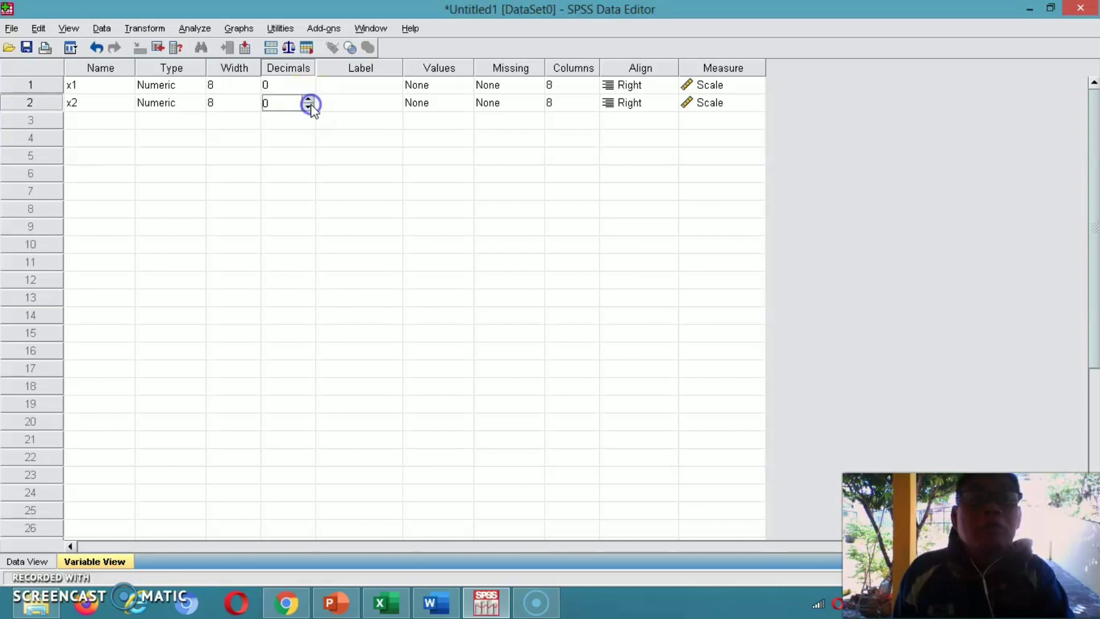
Label variable x1 as "pre test" and variable x2 as "pst tet".
click(360, 85)
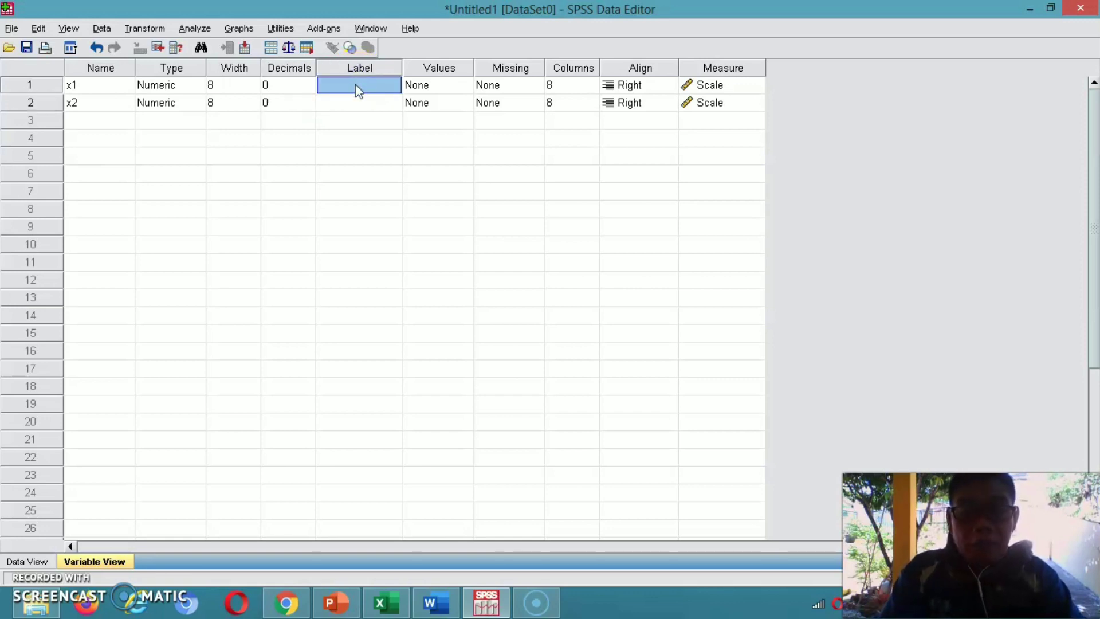
text(p)
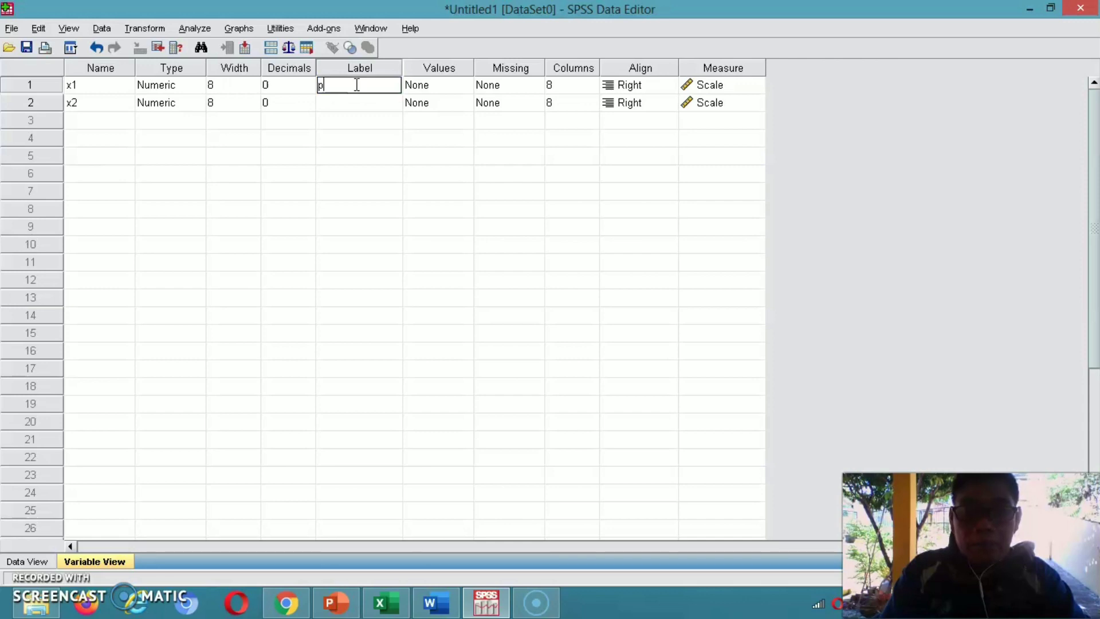
text(re test)
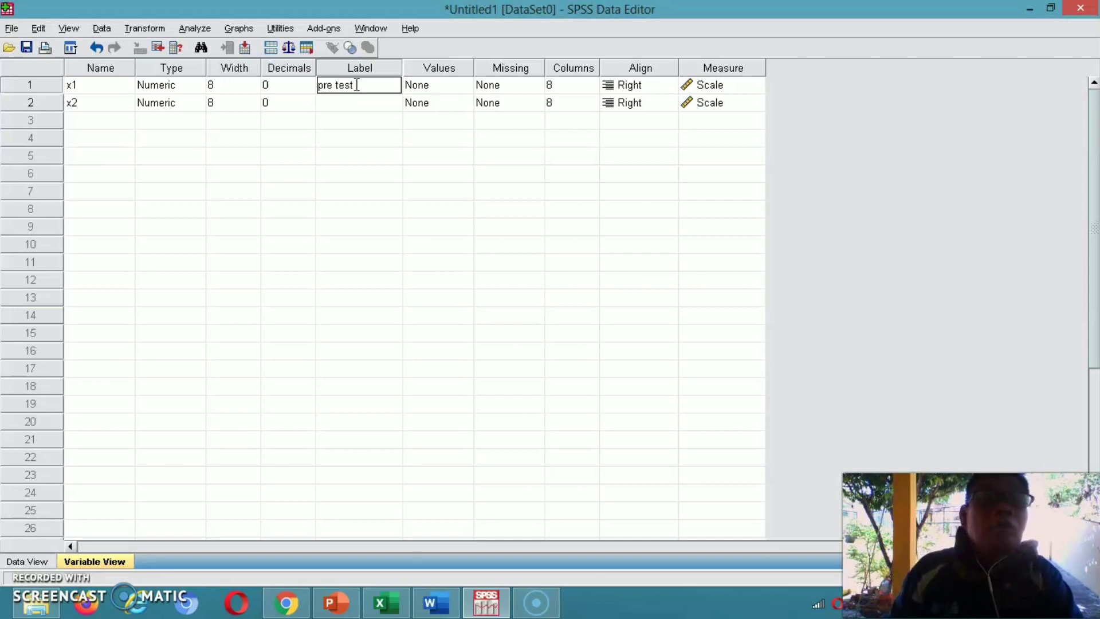
click(329, 103)
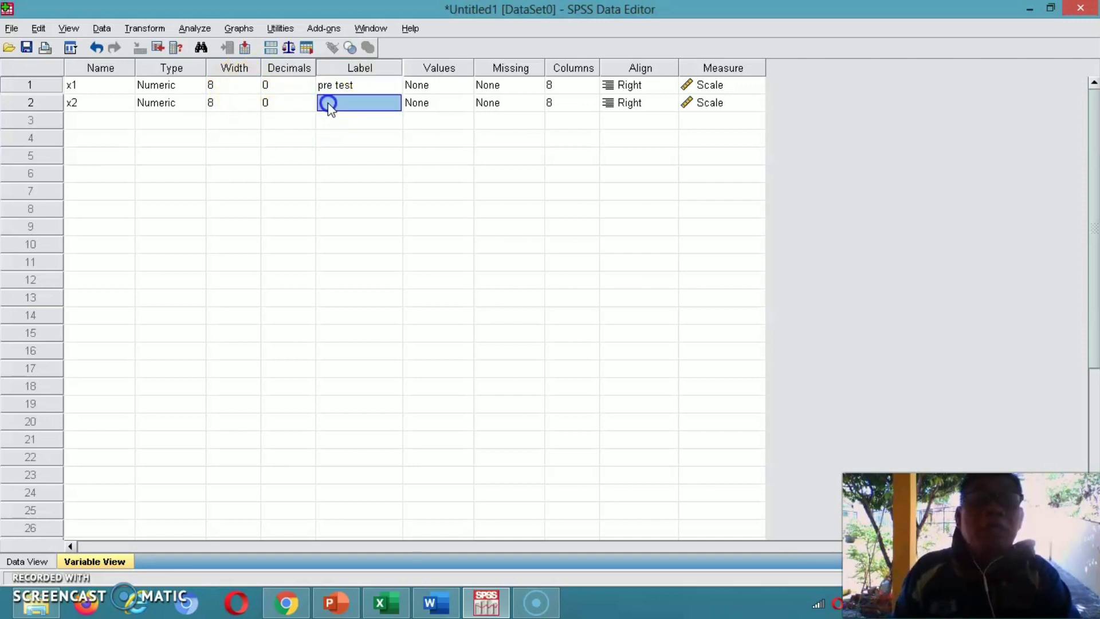
text(pst tet)
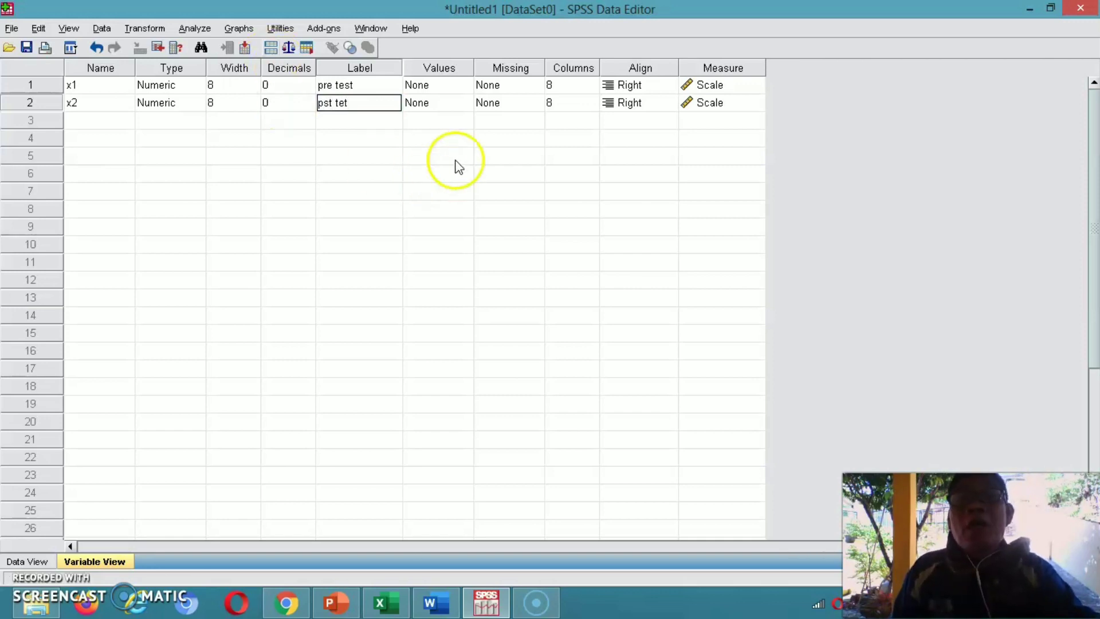
click(674, 139)
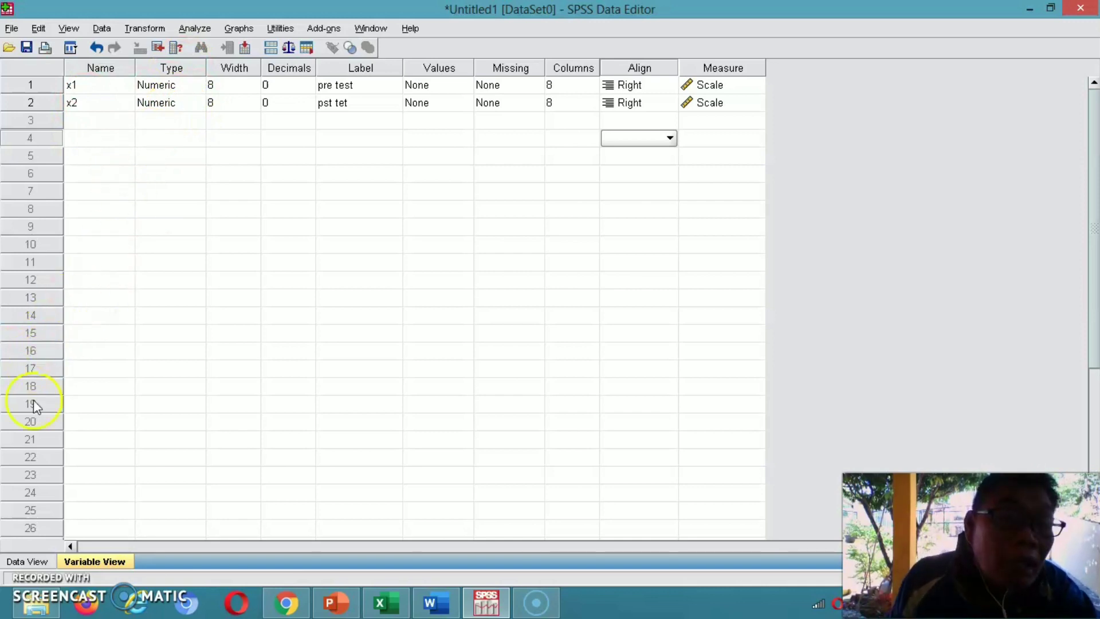
Return to the dataset's data grid, and copy the PRE TEST and POST TEST scores in B2:C16 from the Excel sheet "data untuk uji t".
click(9, 563)
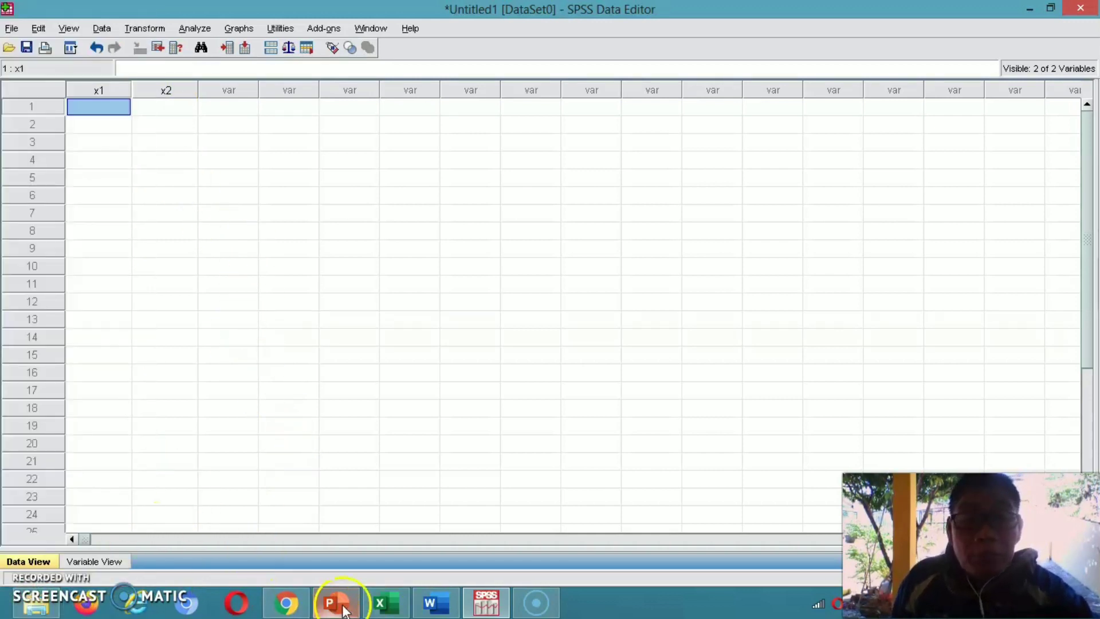
click(387, 605)
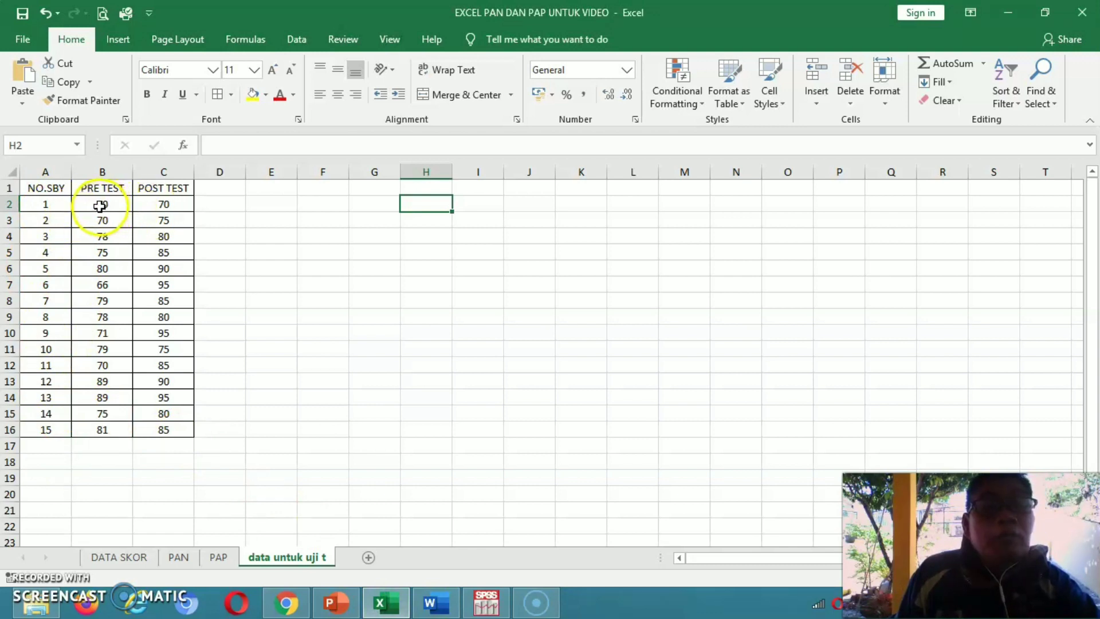
drag(100, 206, 163, 427)
click(91, 252)
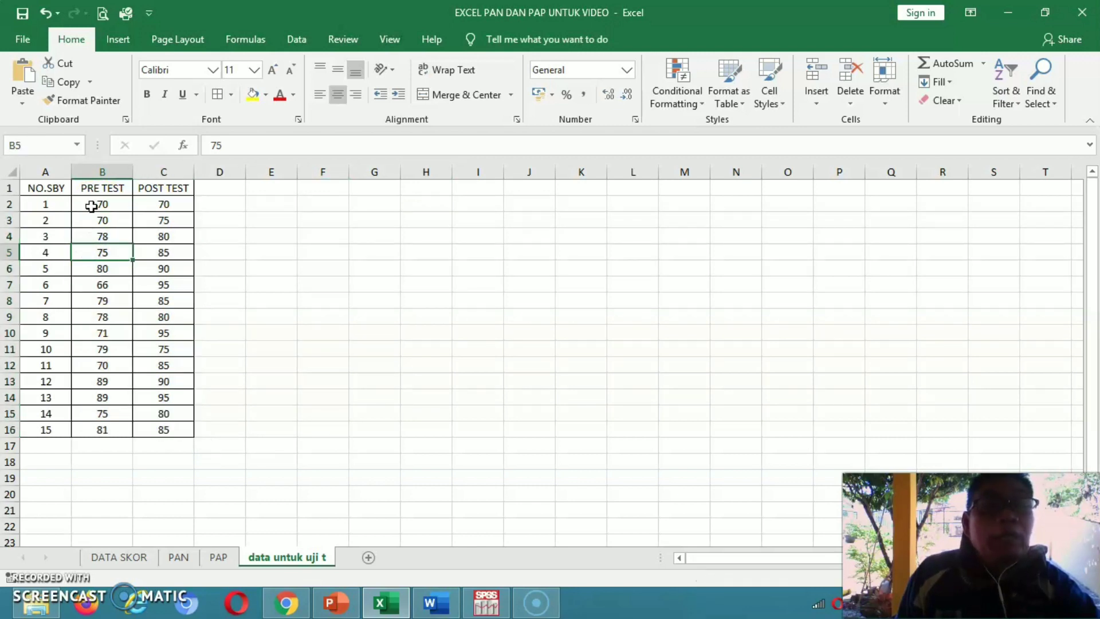
drag(89, 203, 169, 425)
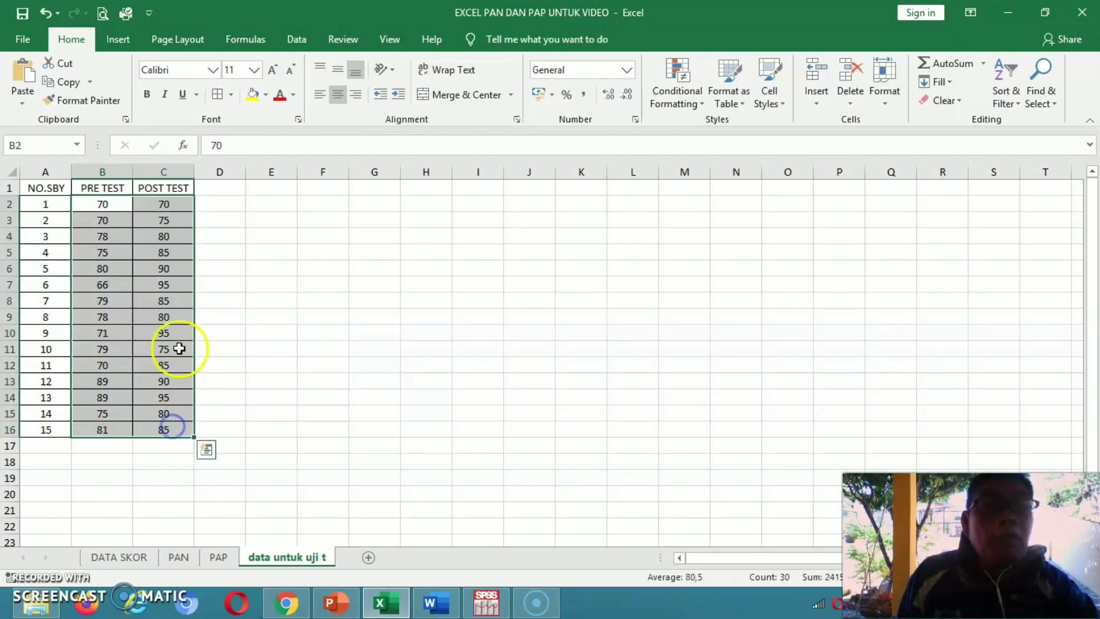
right_click(104, 233)
click(139, 252)
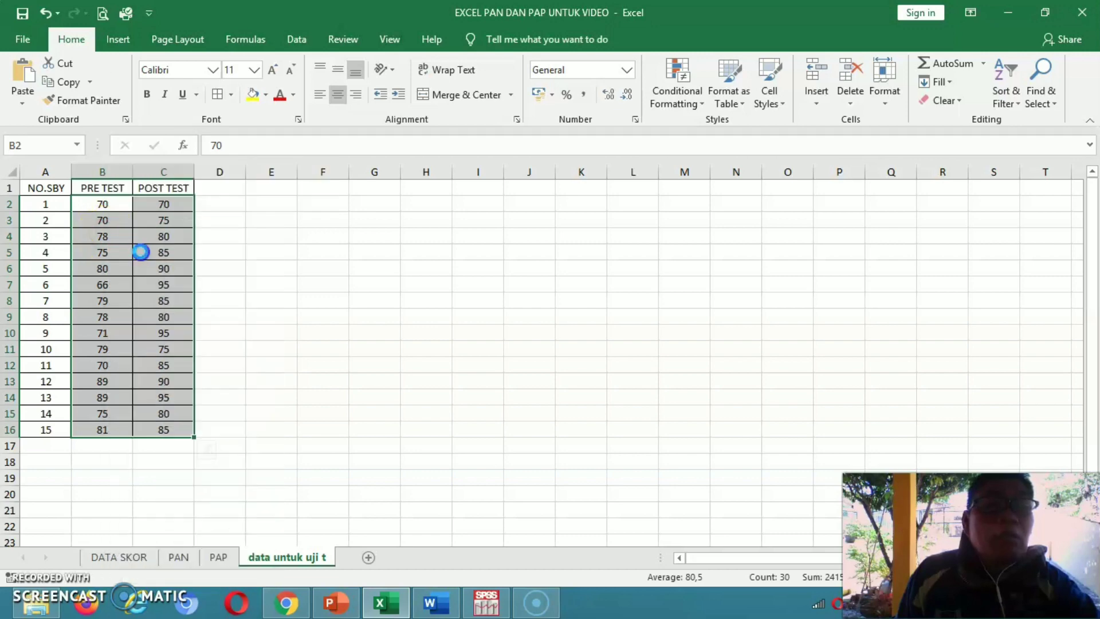
Switch back to SPSS and paste the copied scores into x1 and x2, starting at the first row of x1.
click(486, 602)
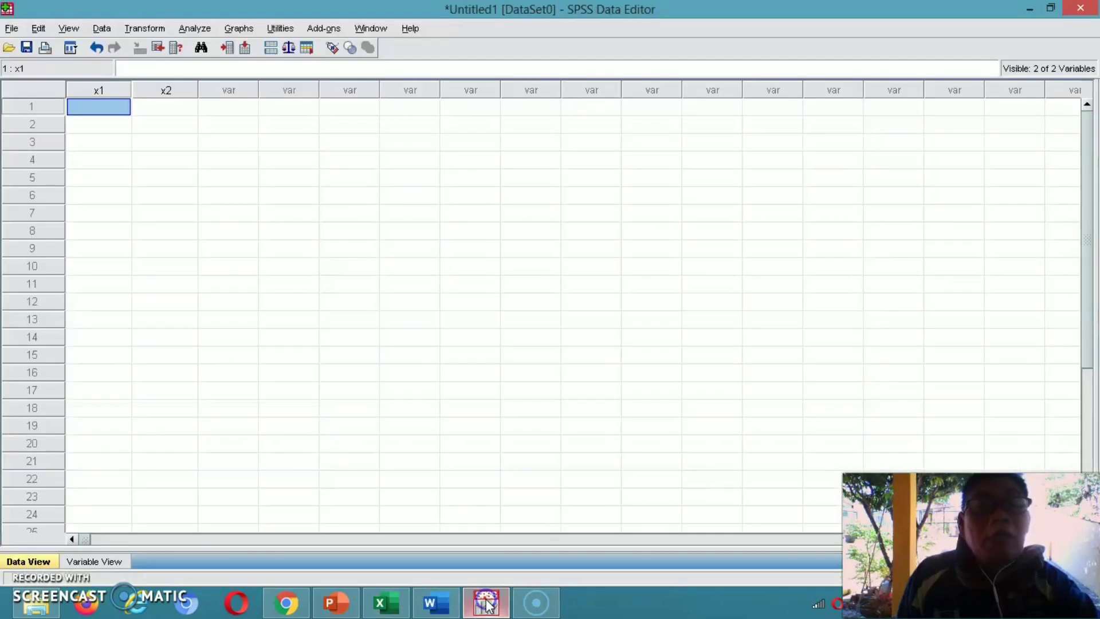
click(94, 108)
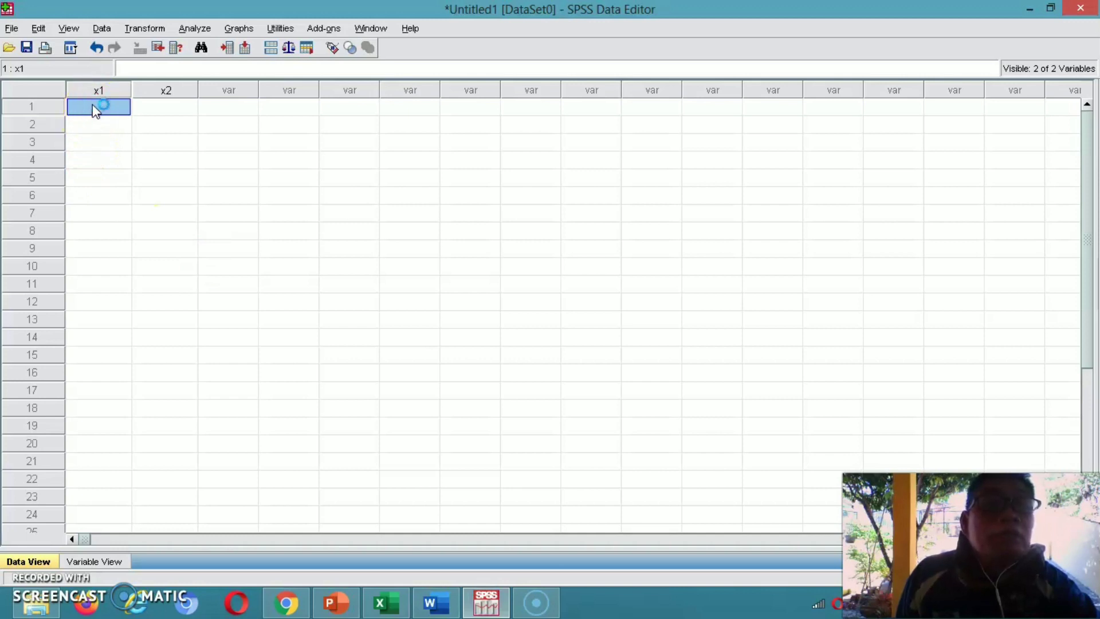
right_click(94, 105)
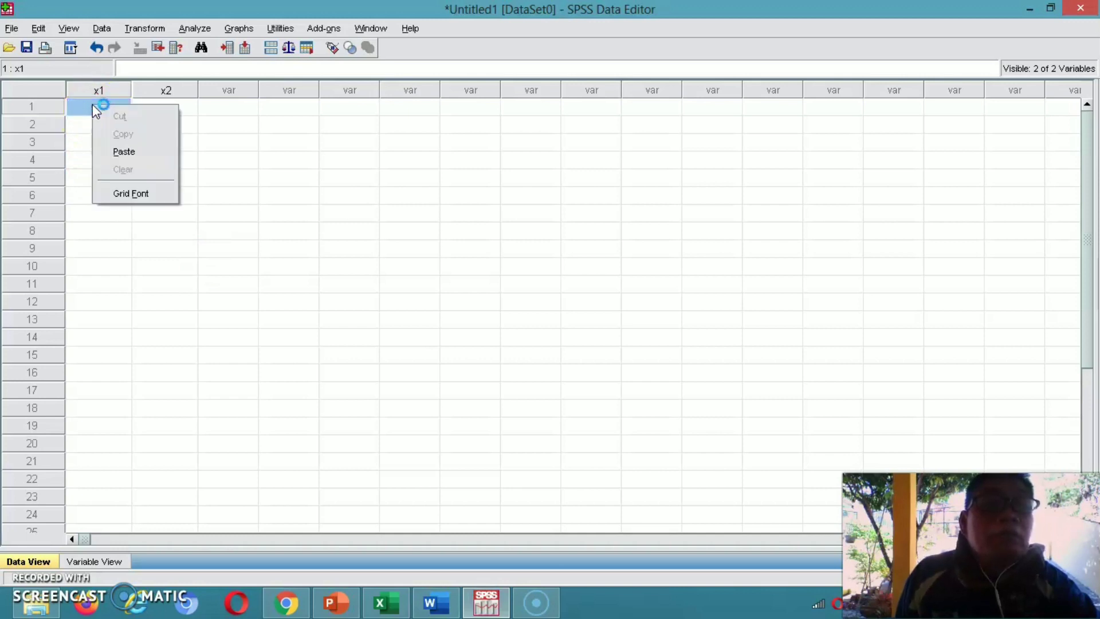
click(126, 150)
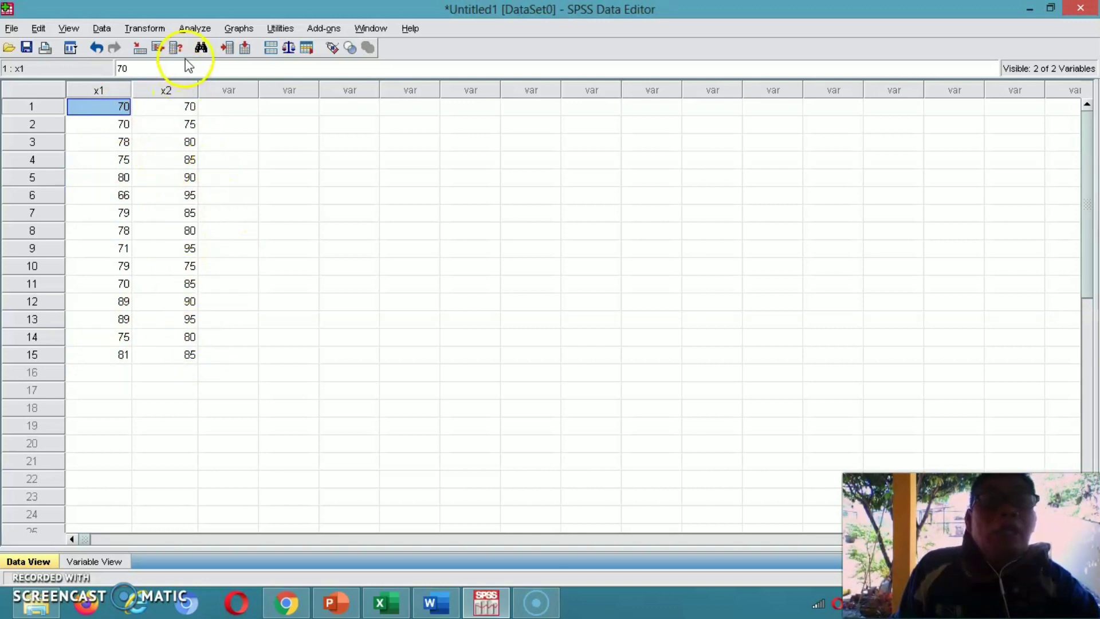
Set up a Paired-Samples T Test with pre test [x1] as Variable1 and pst tet [x2] as Variable2 of pair 1.
click(198, 32)
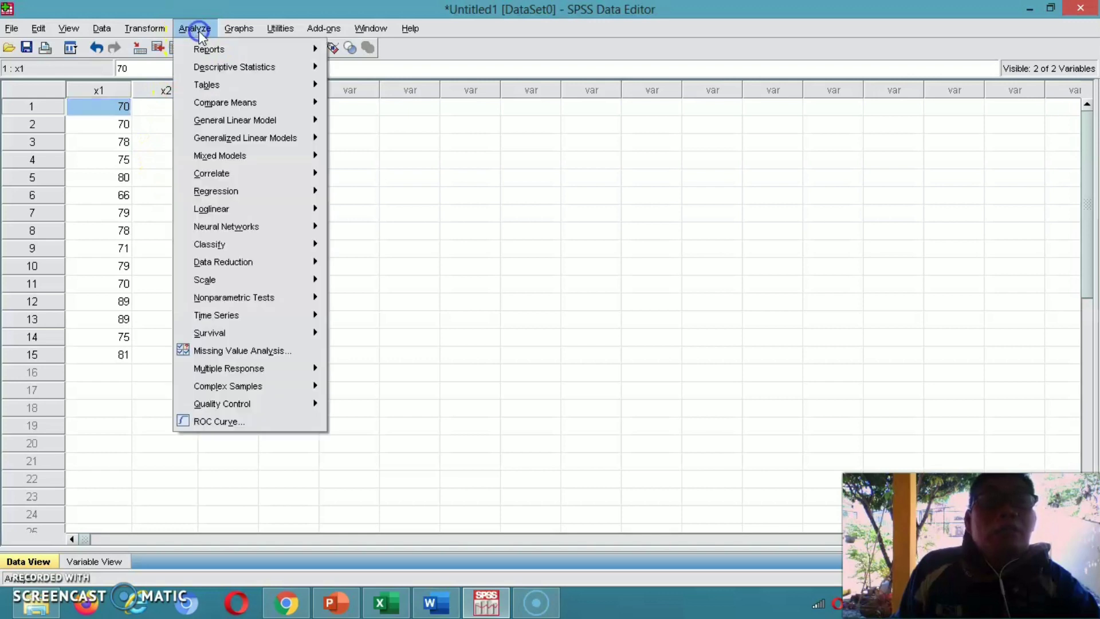
mouse_move(221, 104)
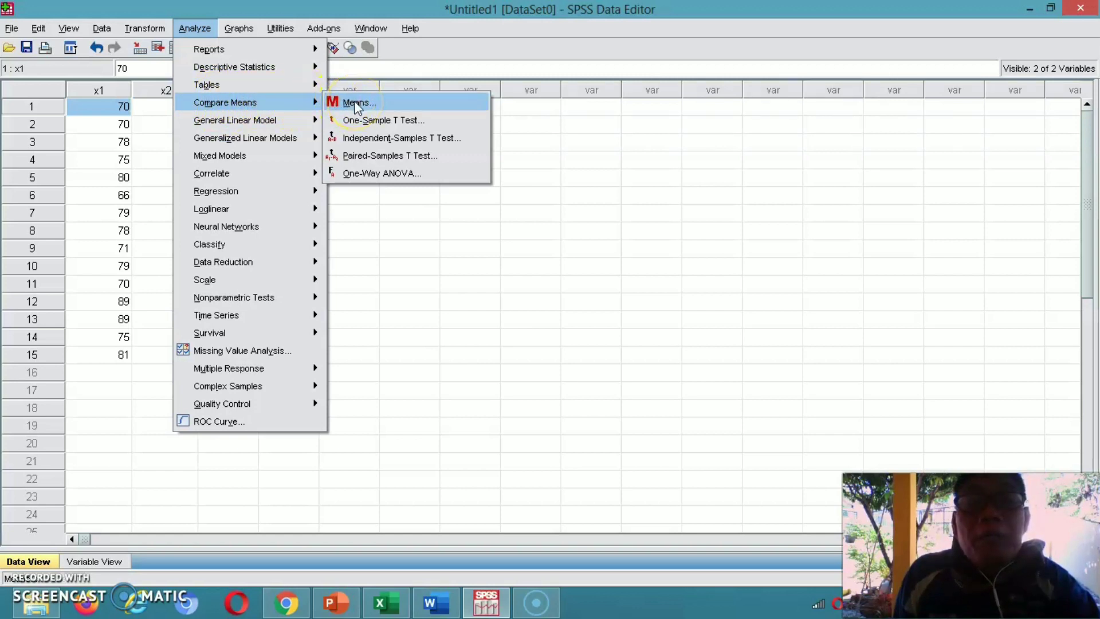
click(362, 155)
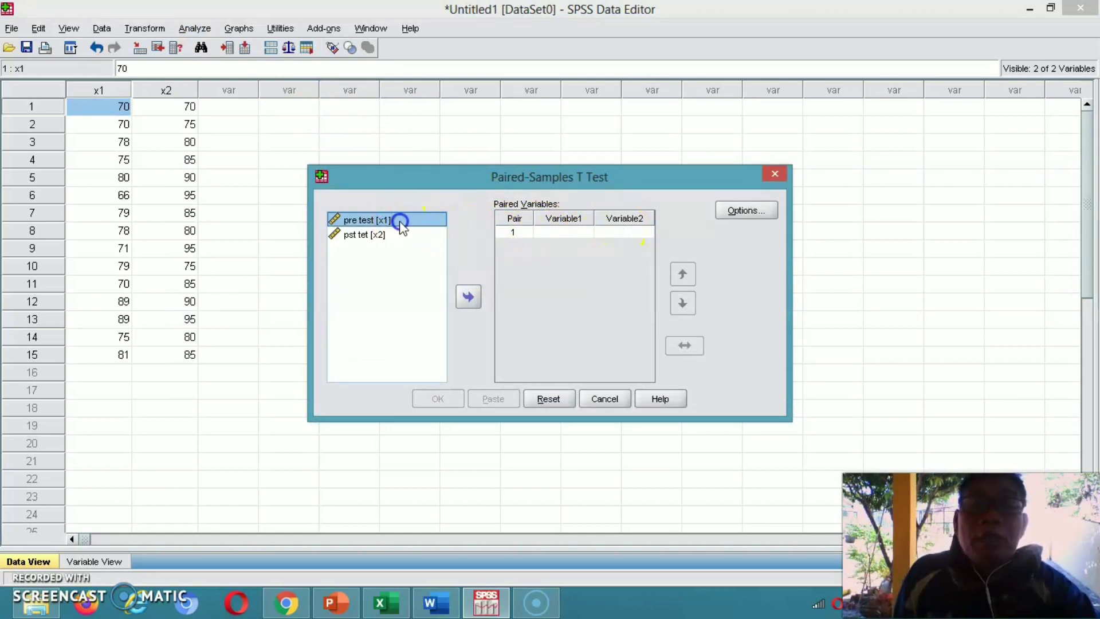
click(467, 296)
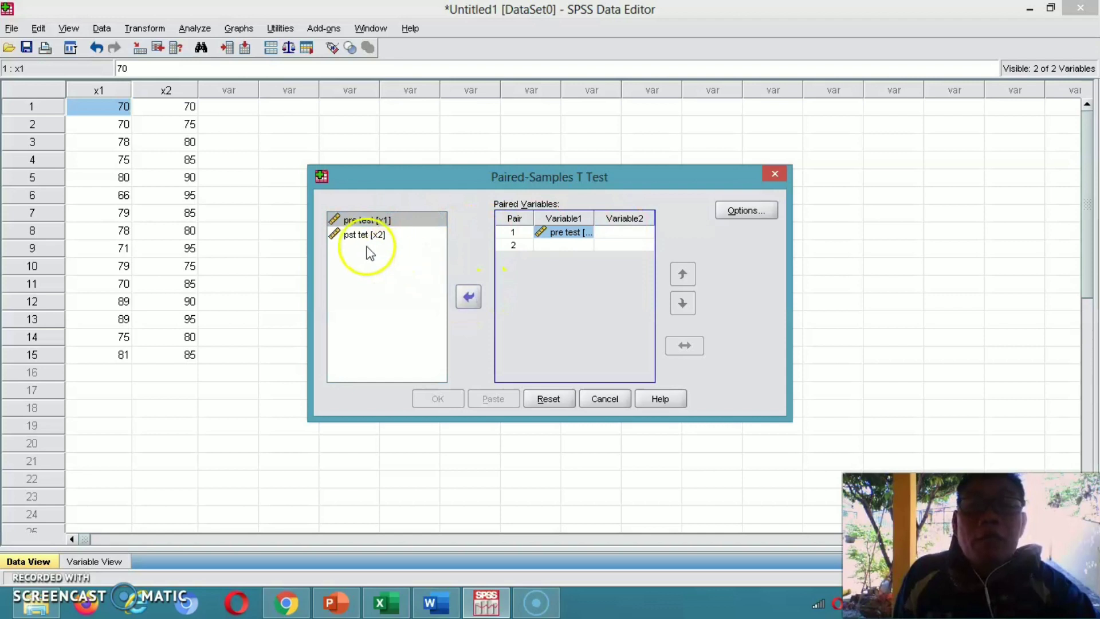
click(358, 235)
click(467, 298)
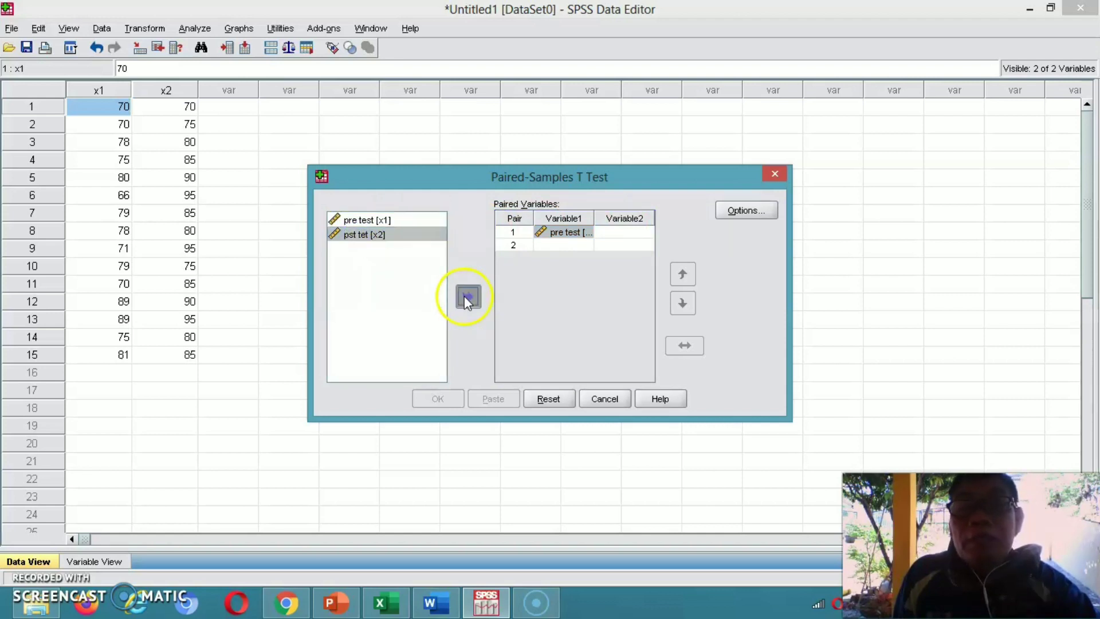
Accept the 95% confidence interval with cases excluded analysis by analysis, and run the paired-samples test.
click(749, 216)
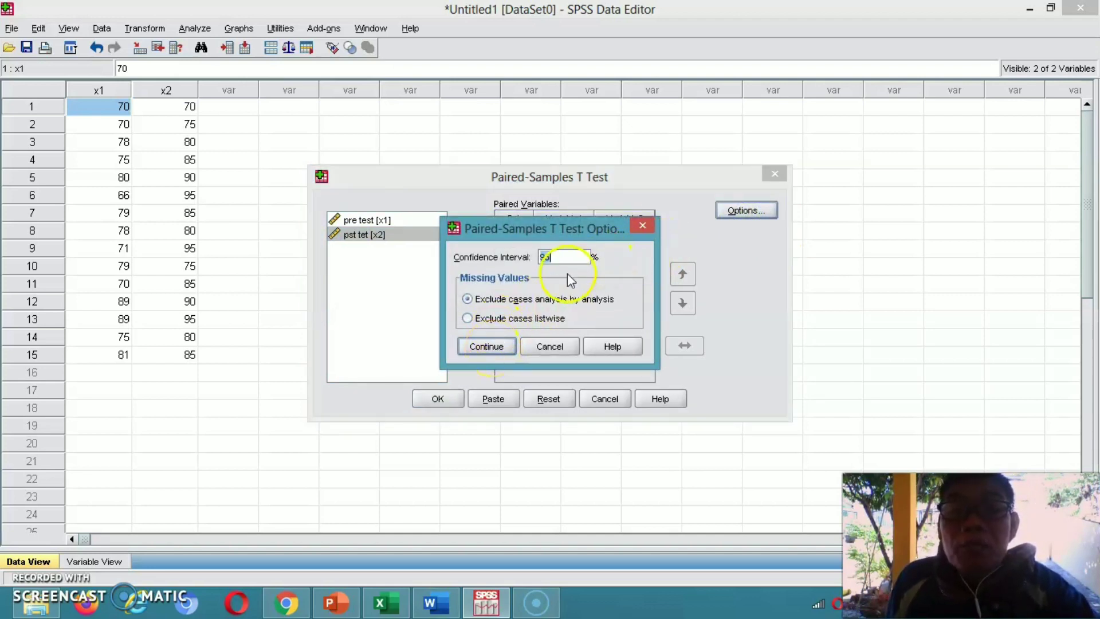
double_click(553, 256)
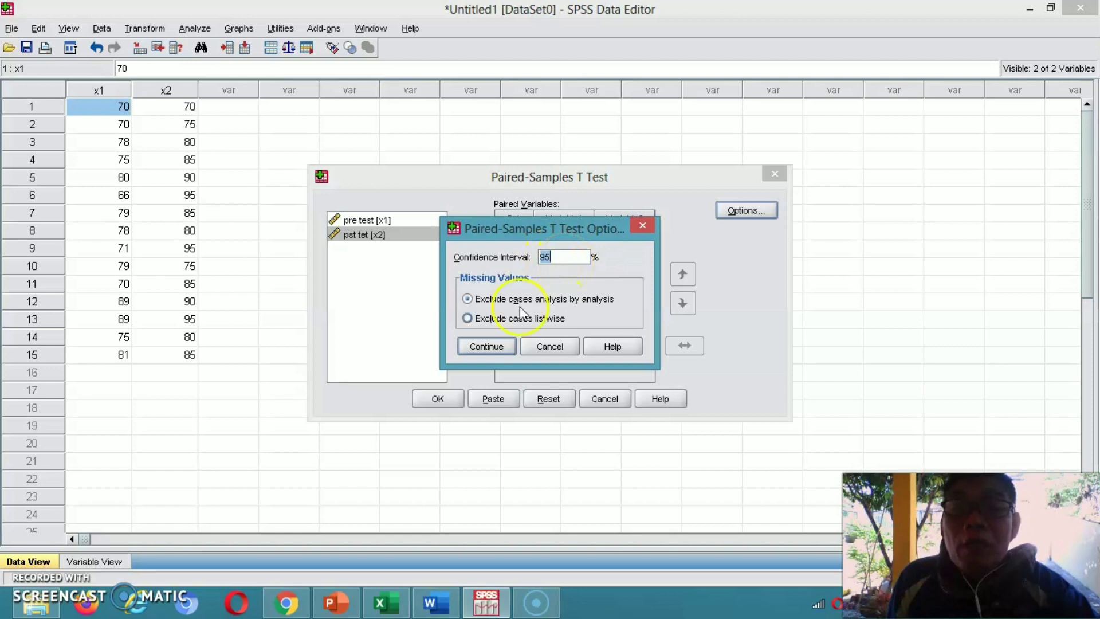
click(485, 347)
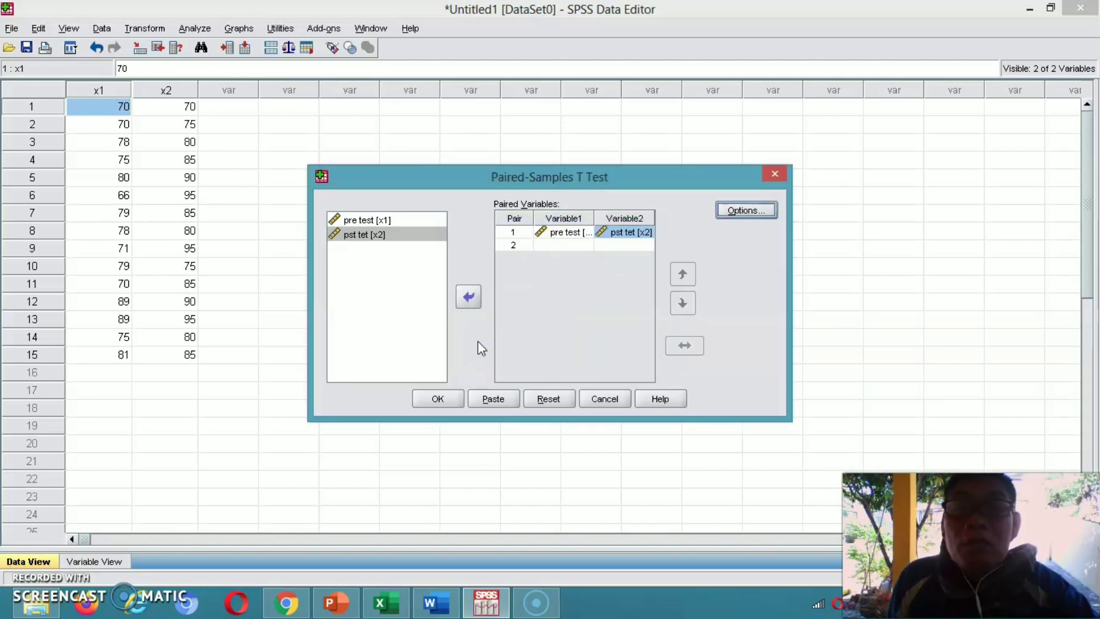
click(449, 397)
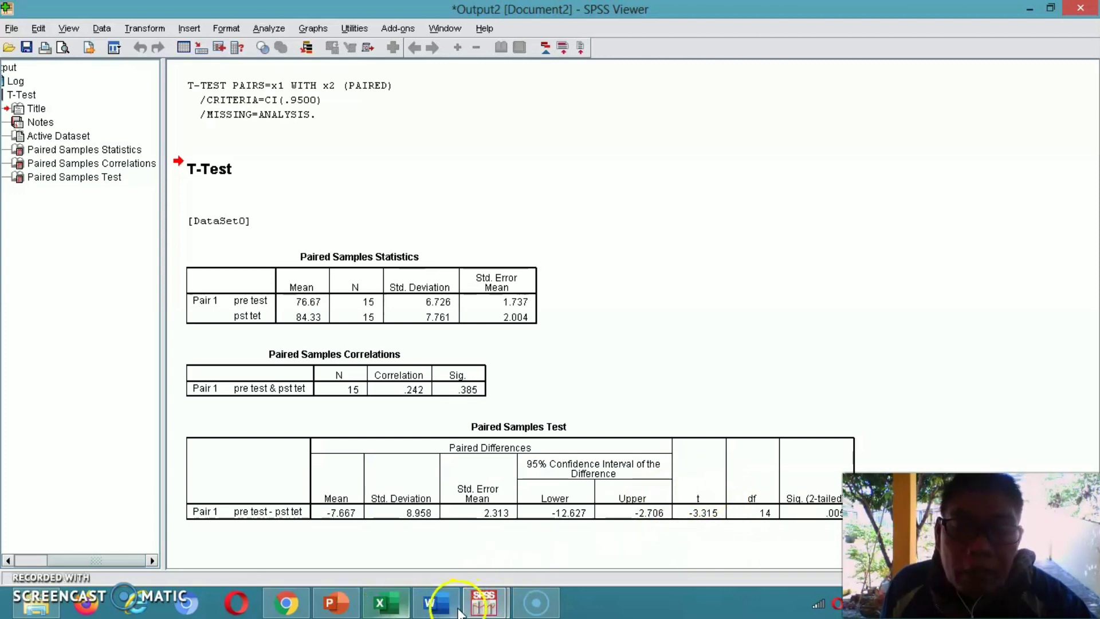
Switch to the PowerPoint presentation and view slide 6 with the guidelines for deciding on the t-test result.
click(334, 602)
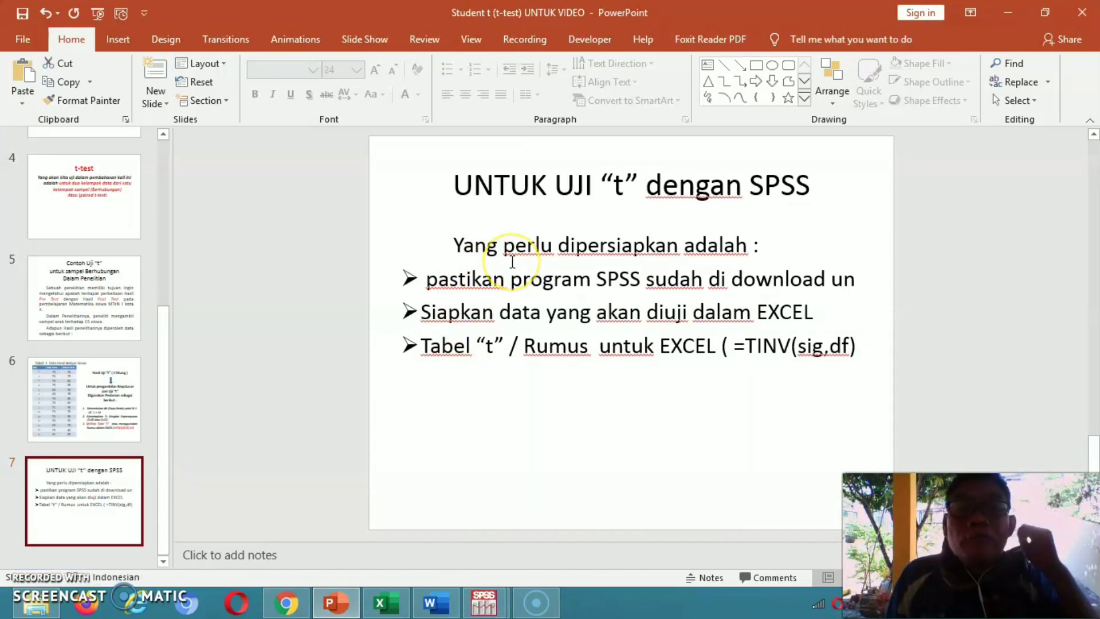
click(119, 404)
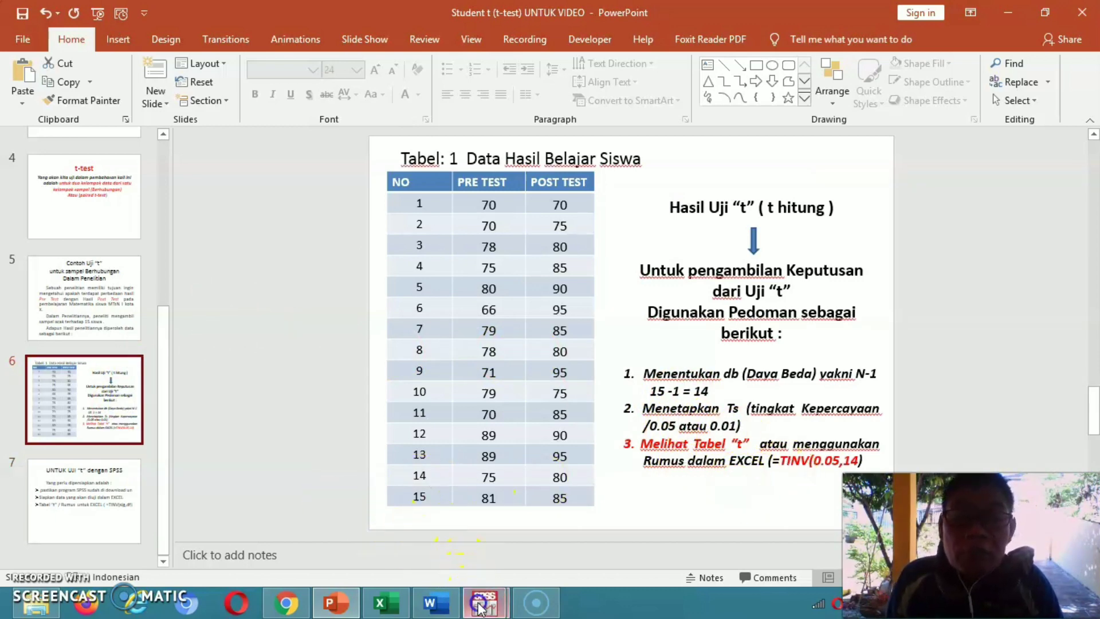
Switch to the SPSS output window and review the t and df values in the Paired Samples Test table.
mouse_move(475, 607)
click(563, 530)
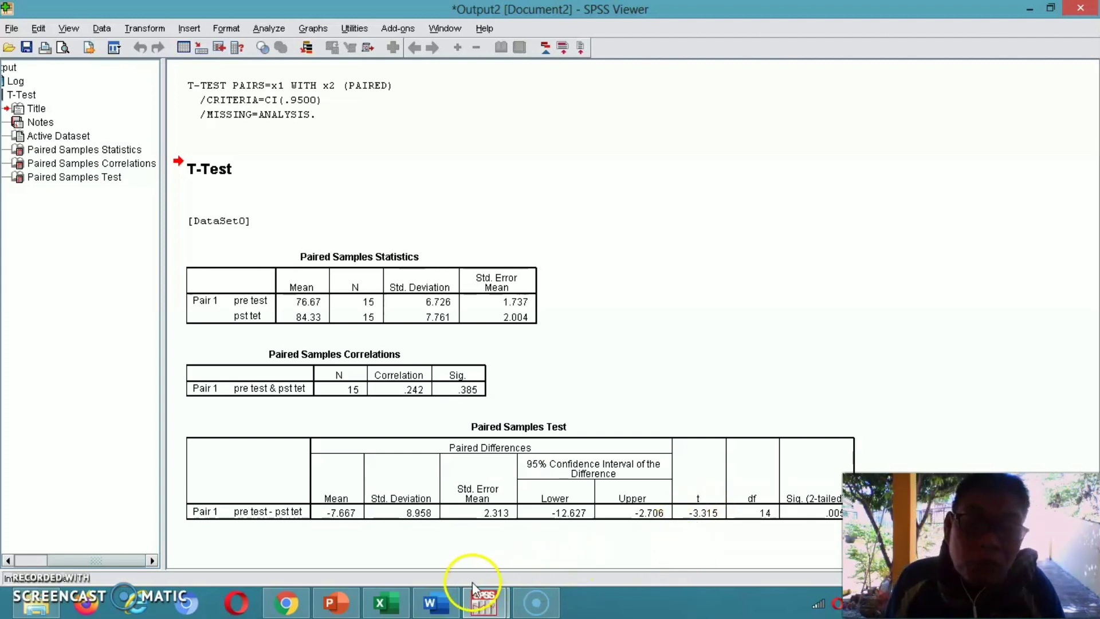
Switch to Excel, begin a formula in cell G2, and consult the TINV guideline on slide 6 in PowerPoint.
click(385, 599)
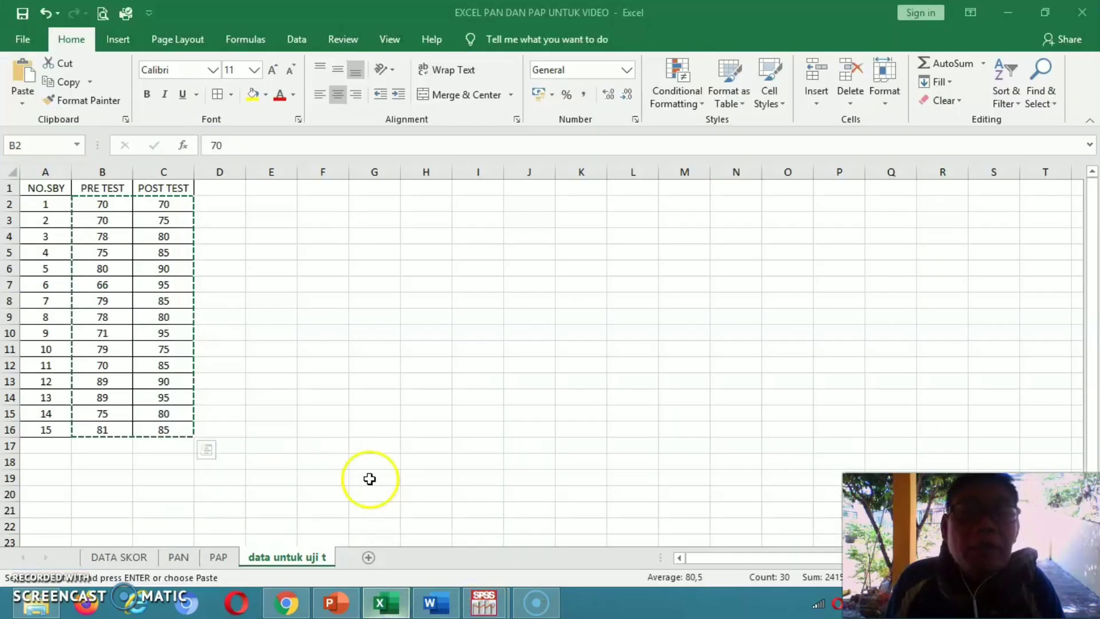
click(376, 204)
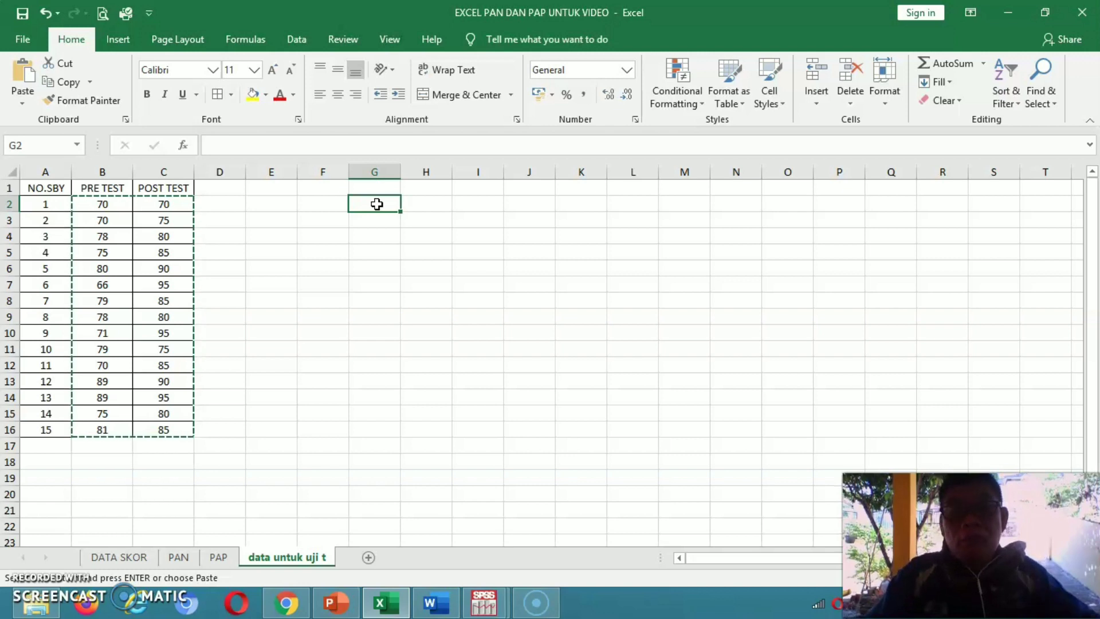
text(=)
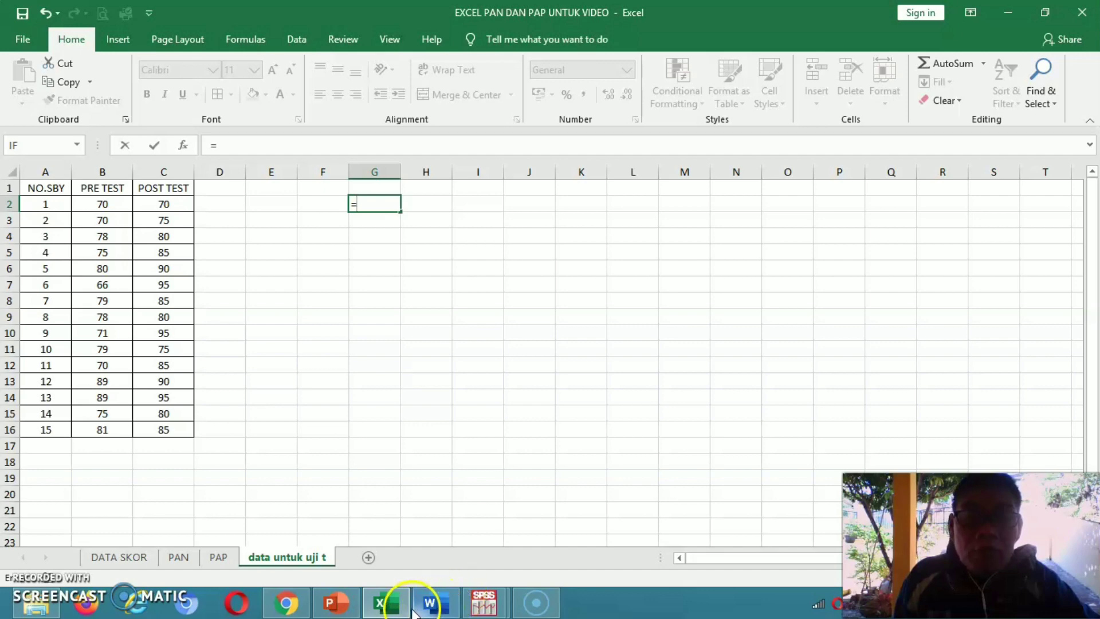
mouse_move(431, 612)
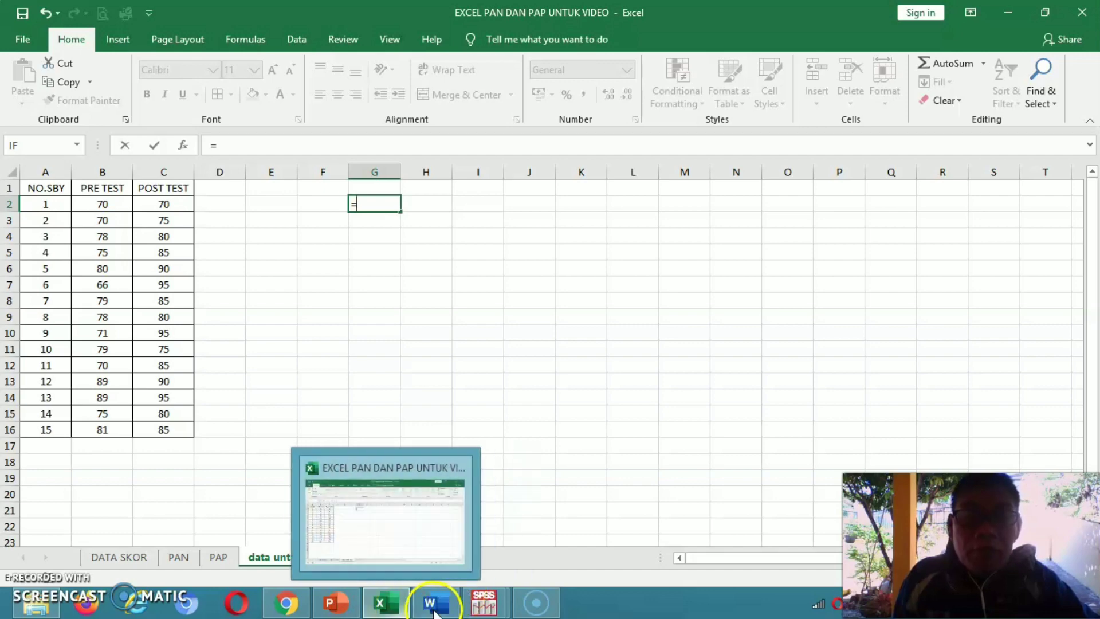
click(435, 611)
click(385, 603)
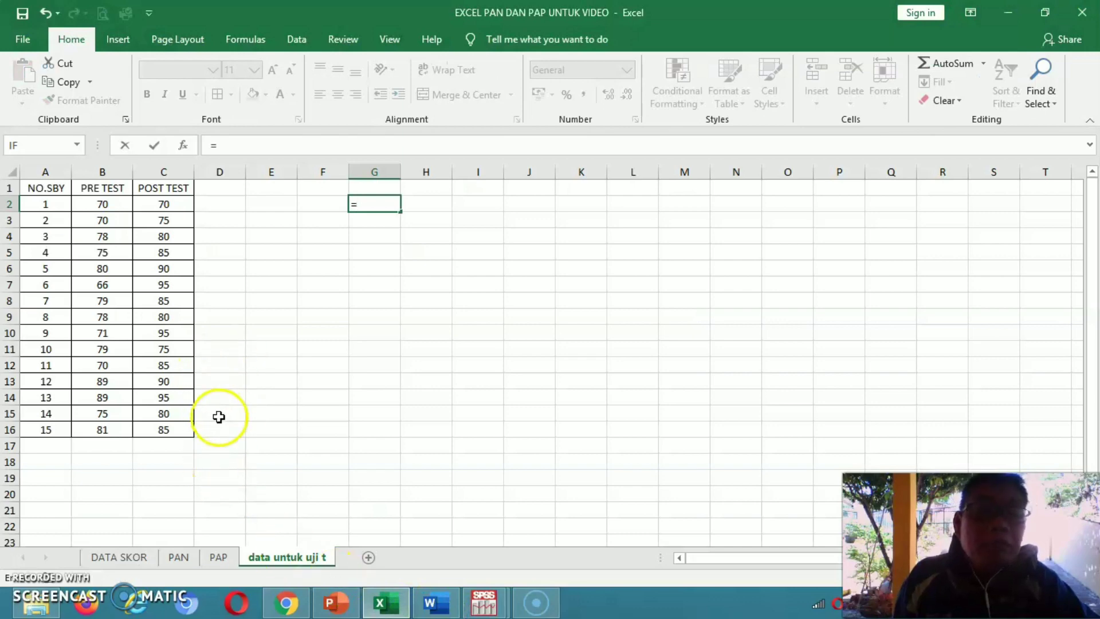
click(335, 603)
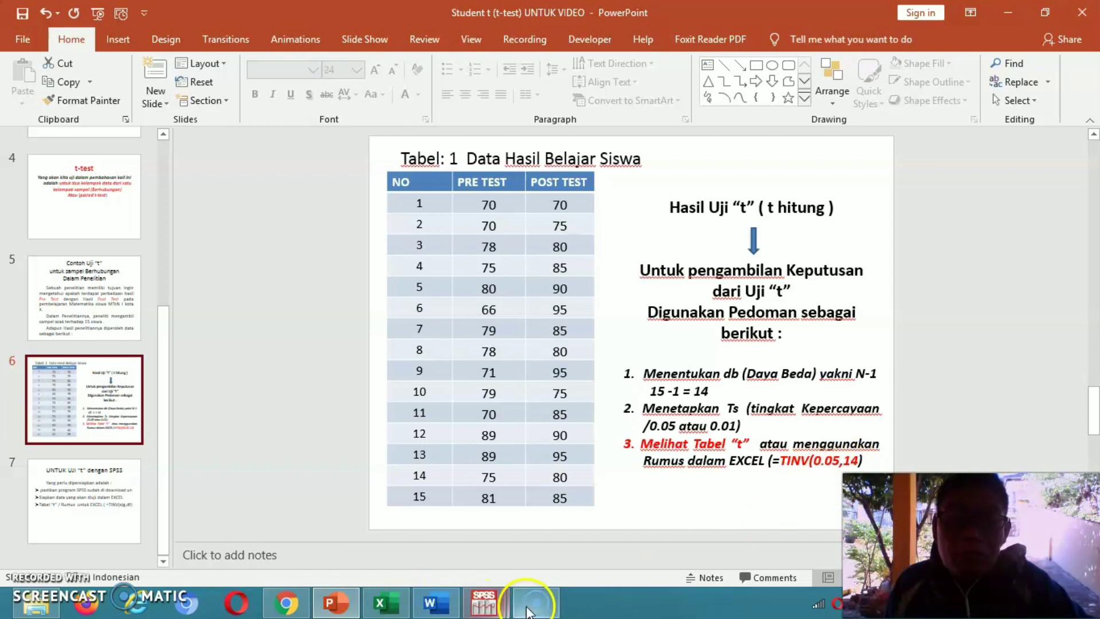
Return to Excel and enter =TINV(0,05;14) in cell G2 to compute the critical t value.
click(386, 609)
click(358, 204)
text(=)
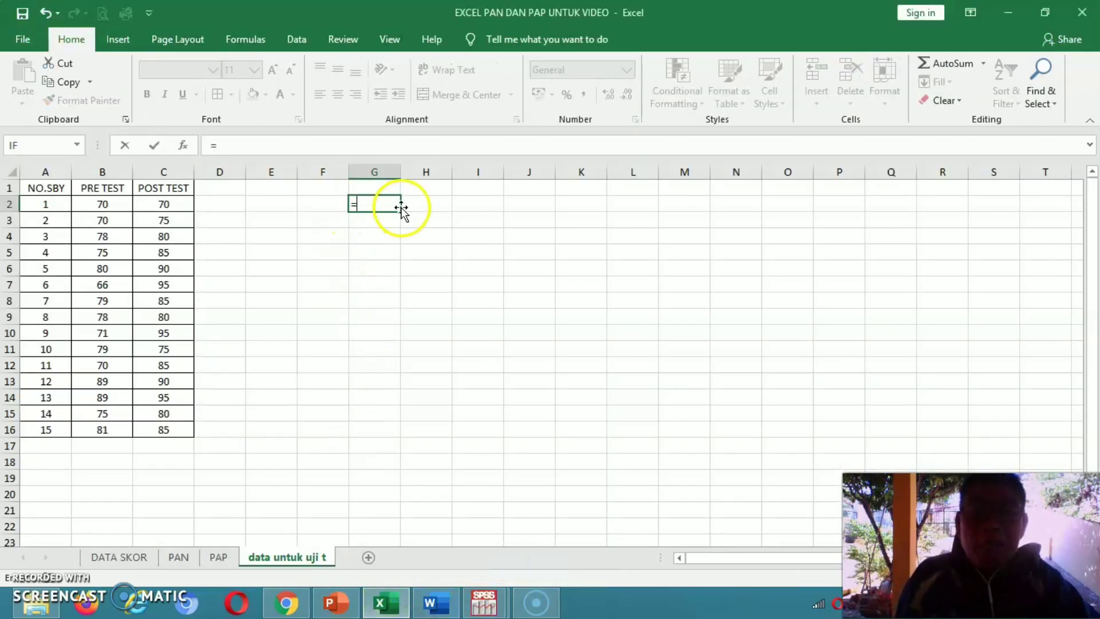
text(T)
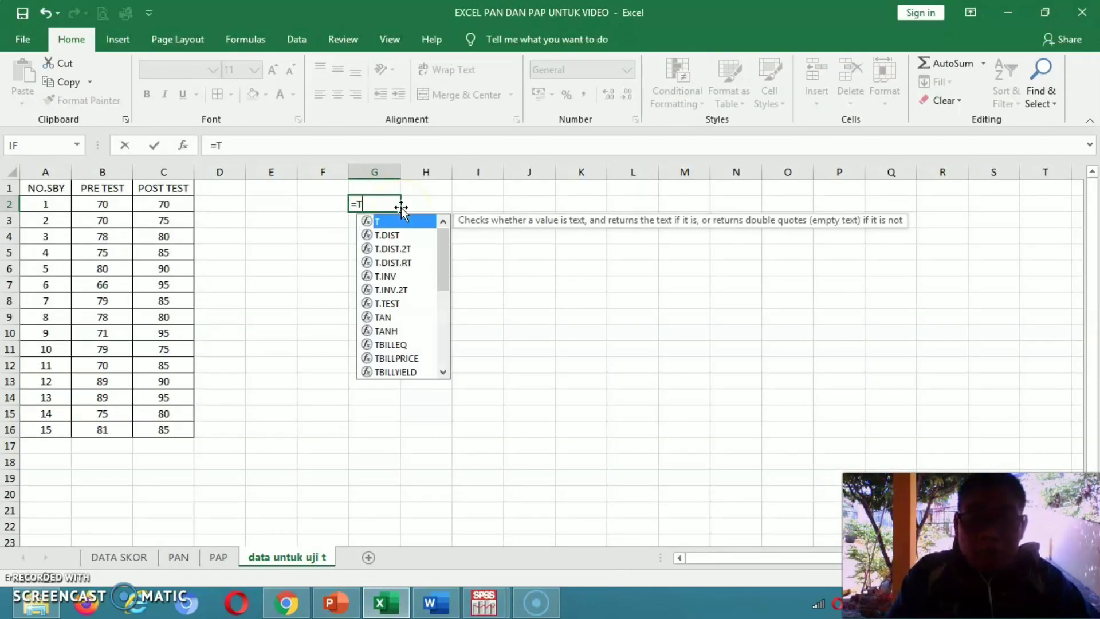
text(INV)
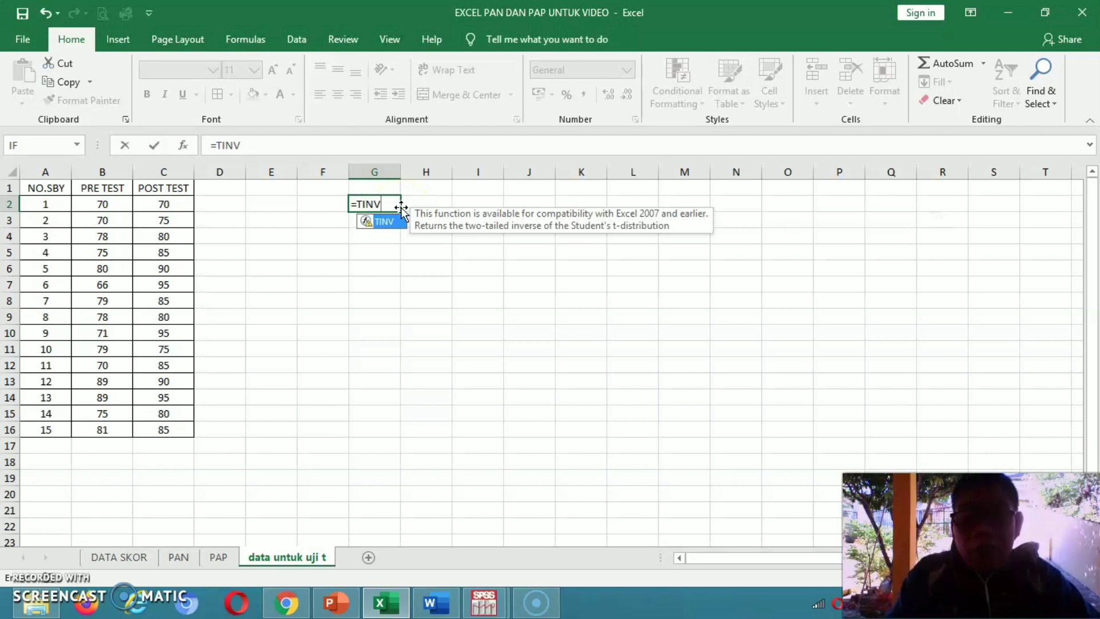
text((0,05)
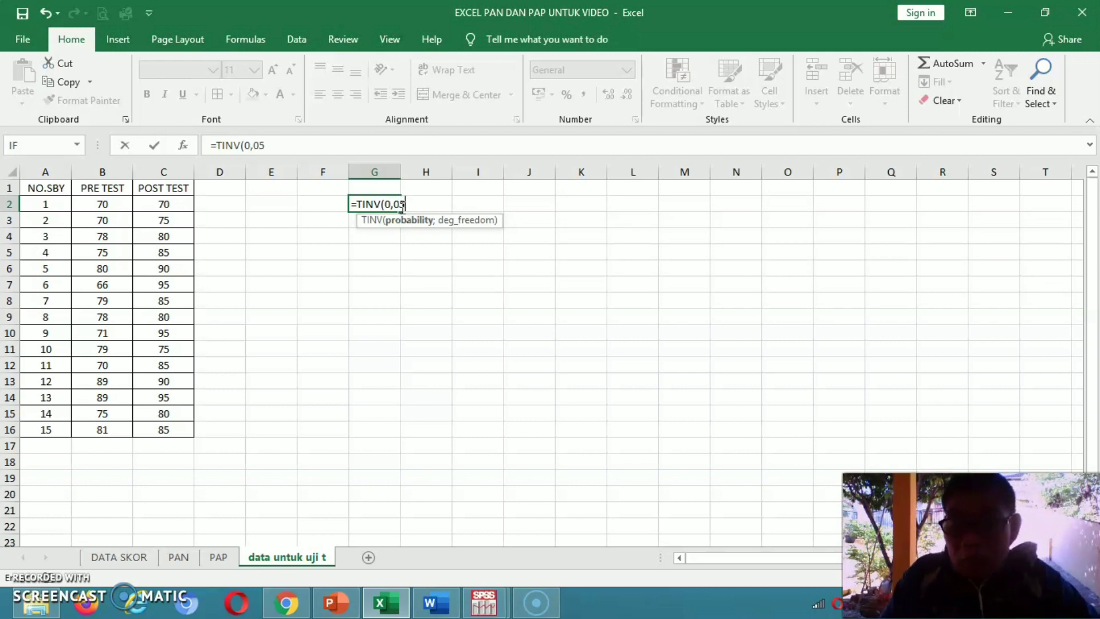
text(;14)
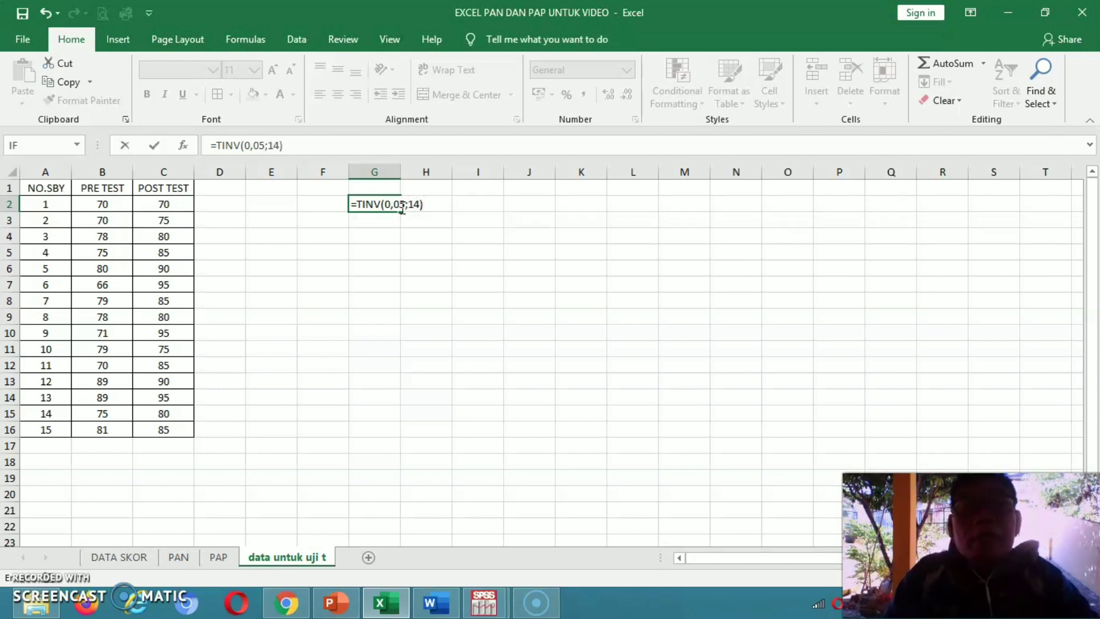
key(Return)
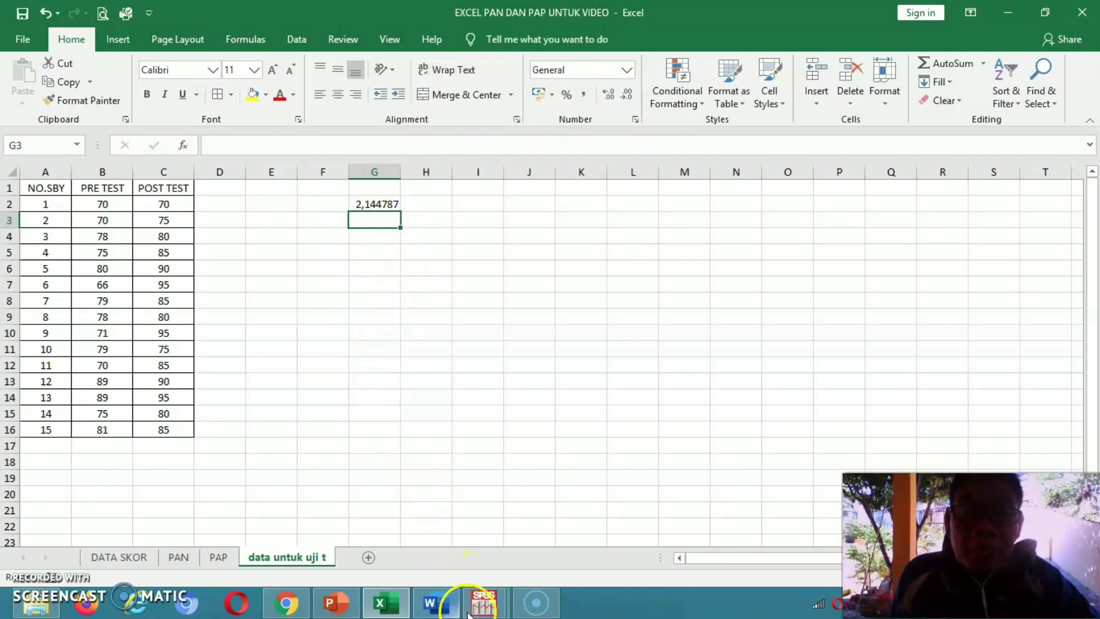
Switch back to the SPSS output window to compare the Paired Samples Test t value with the critical t value.
mouse_move(493, 612)
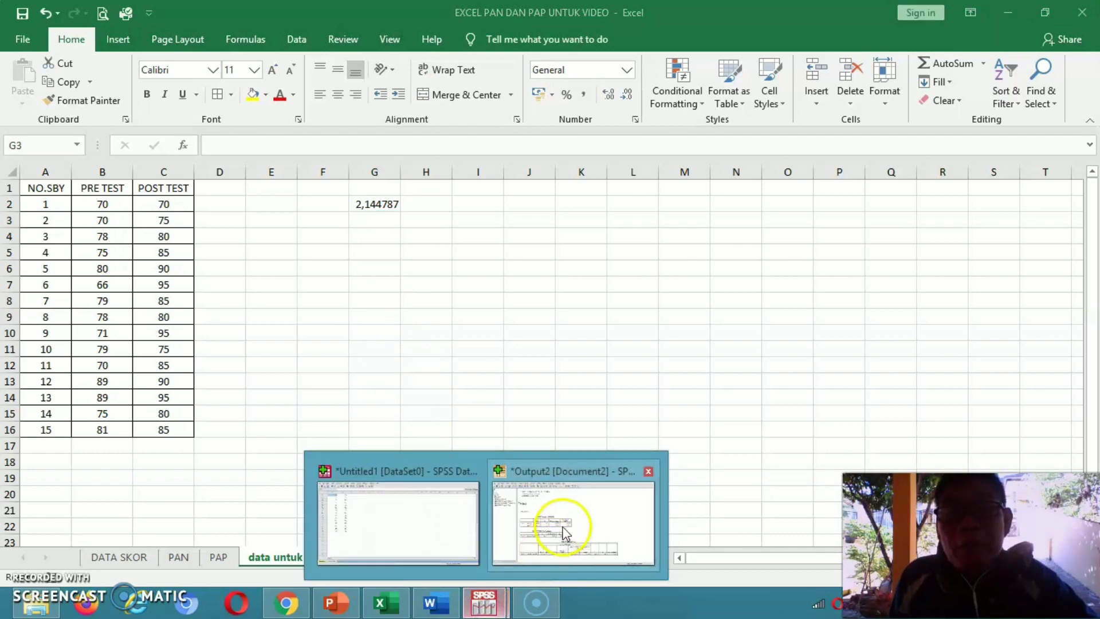
click(562, 529)
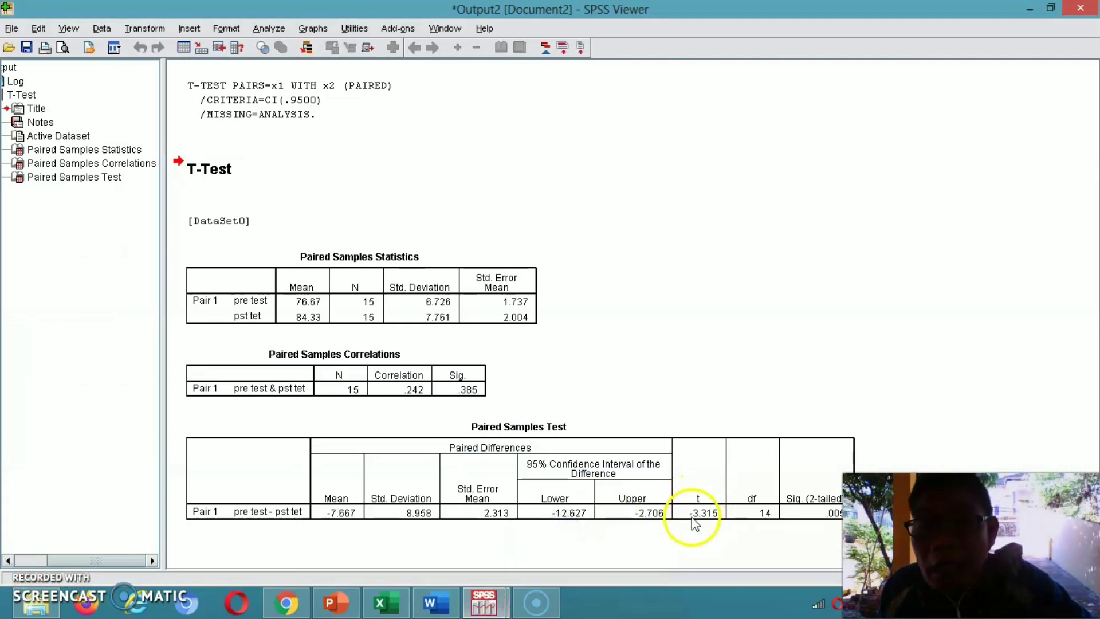